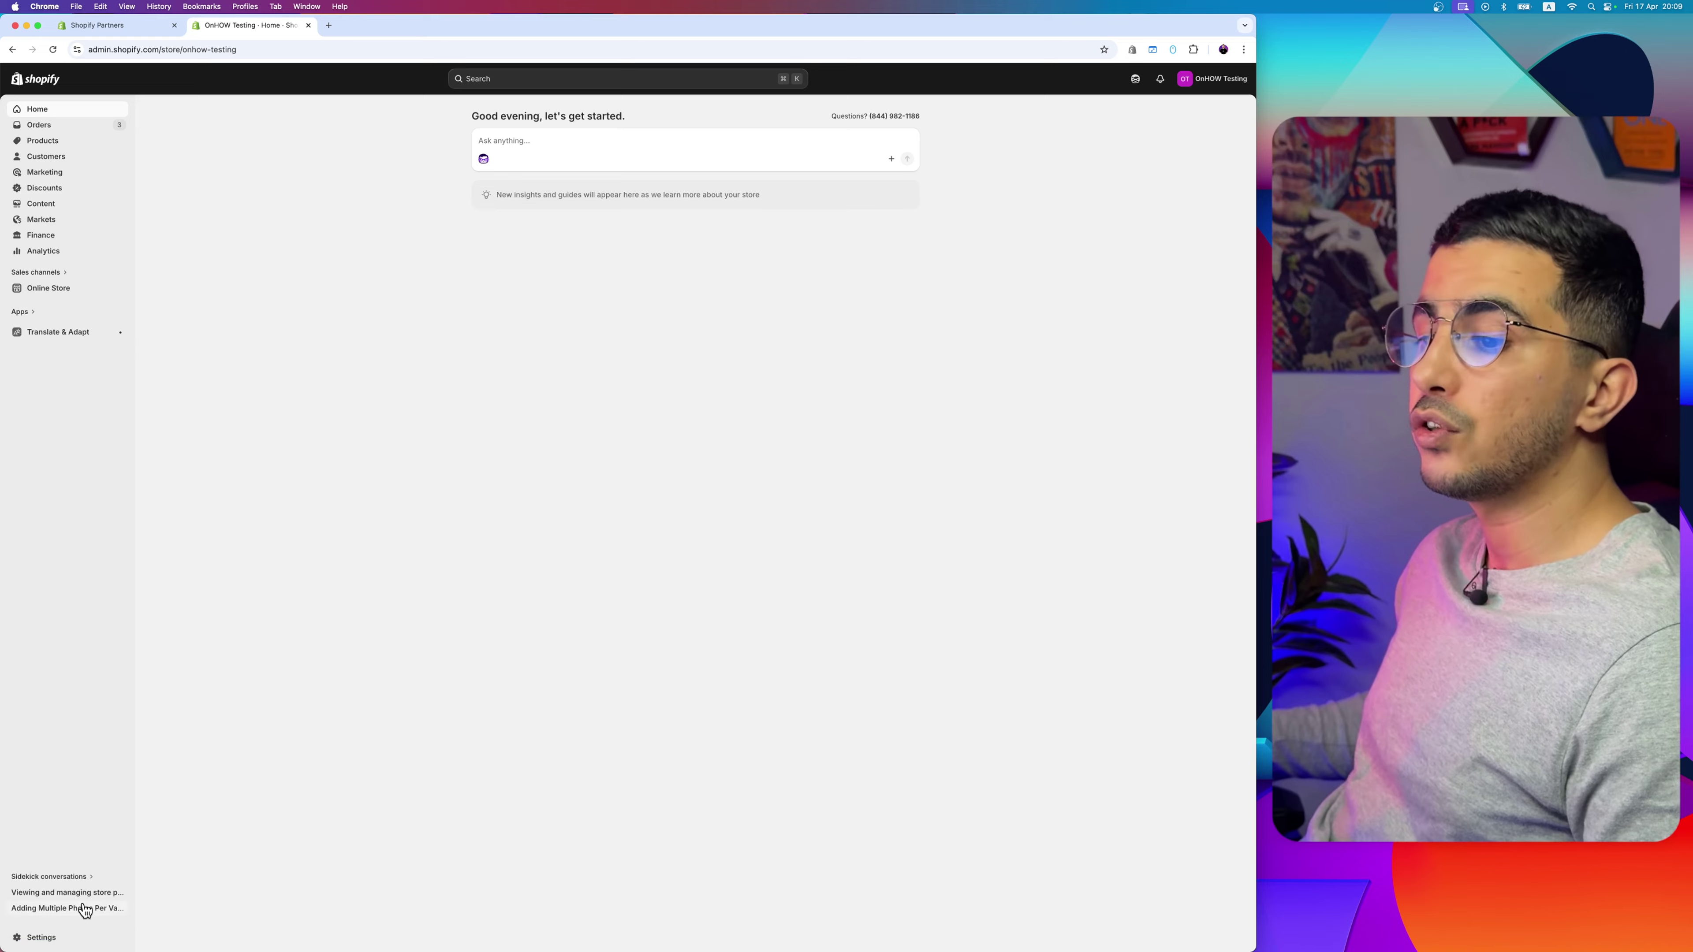
- Search the store settings for "locatio" and open the Locations settings
left_click(31, 938)
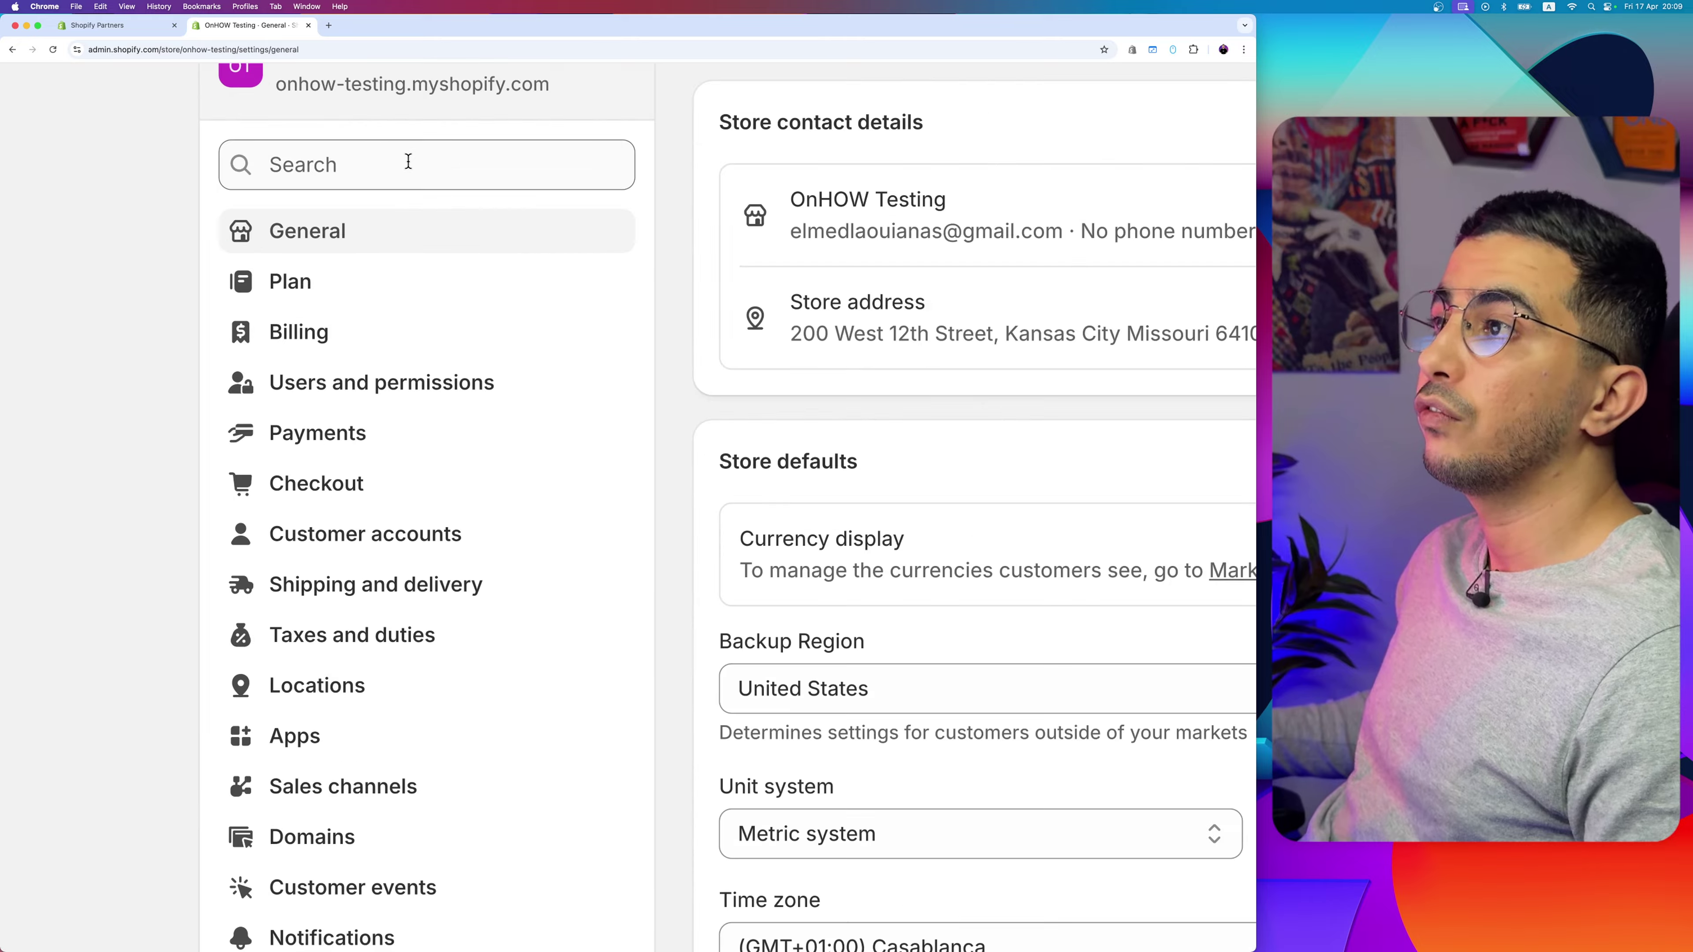
left_click(409, 161)
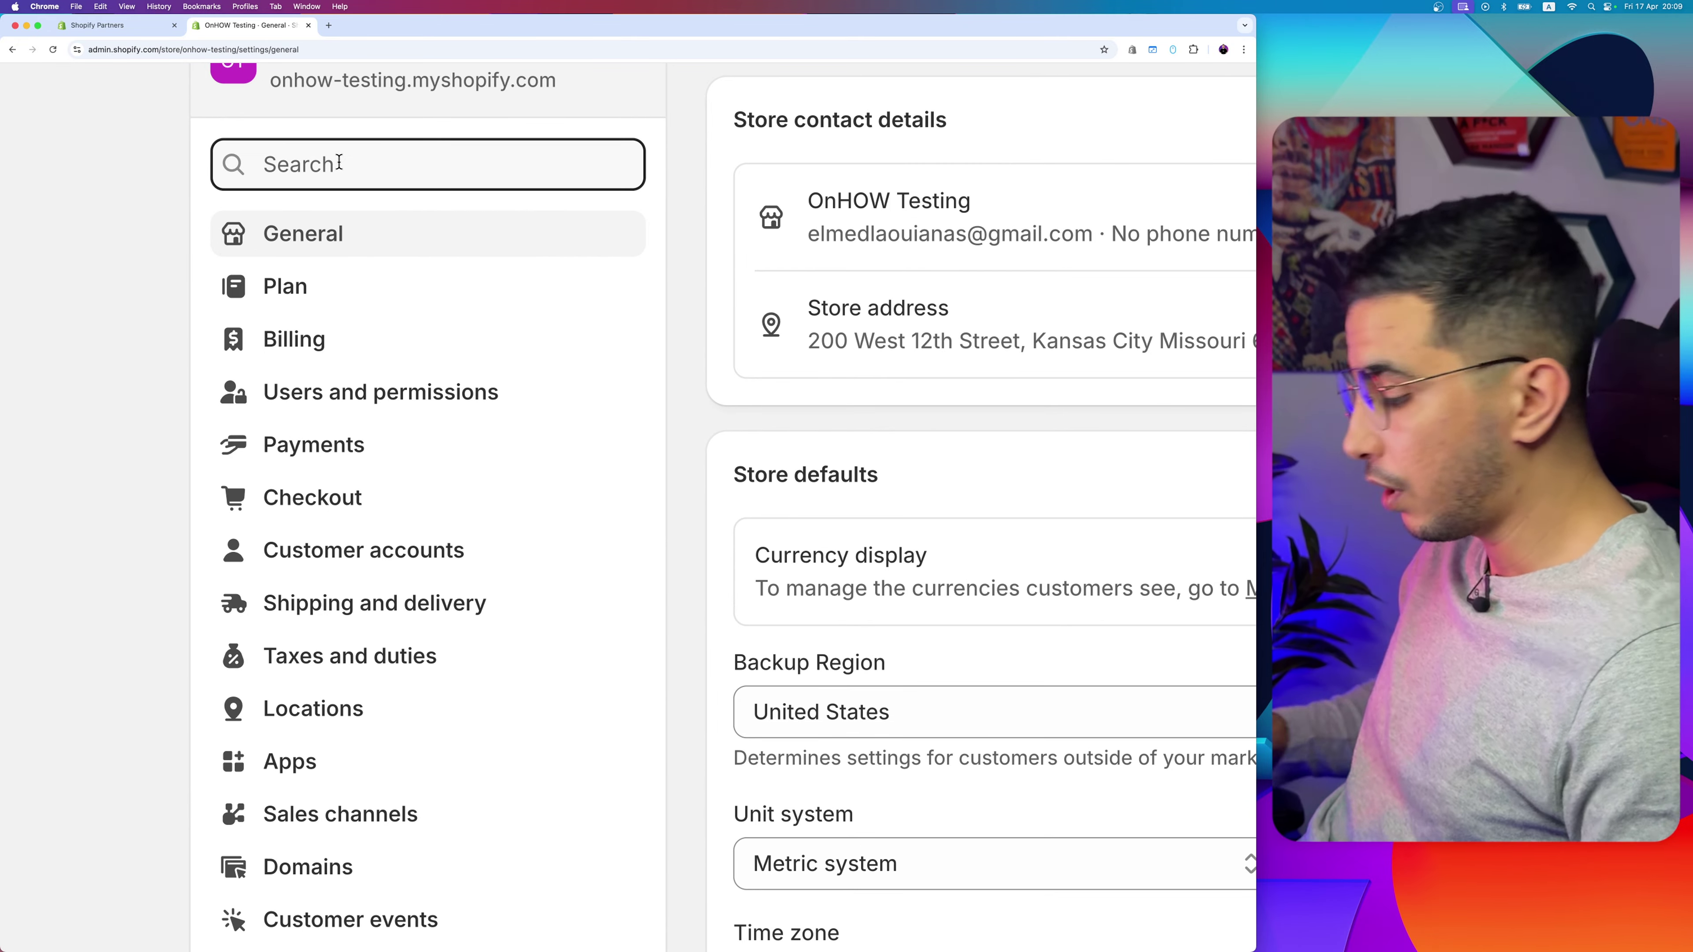
type("locatio")
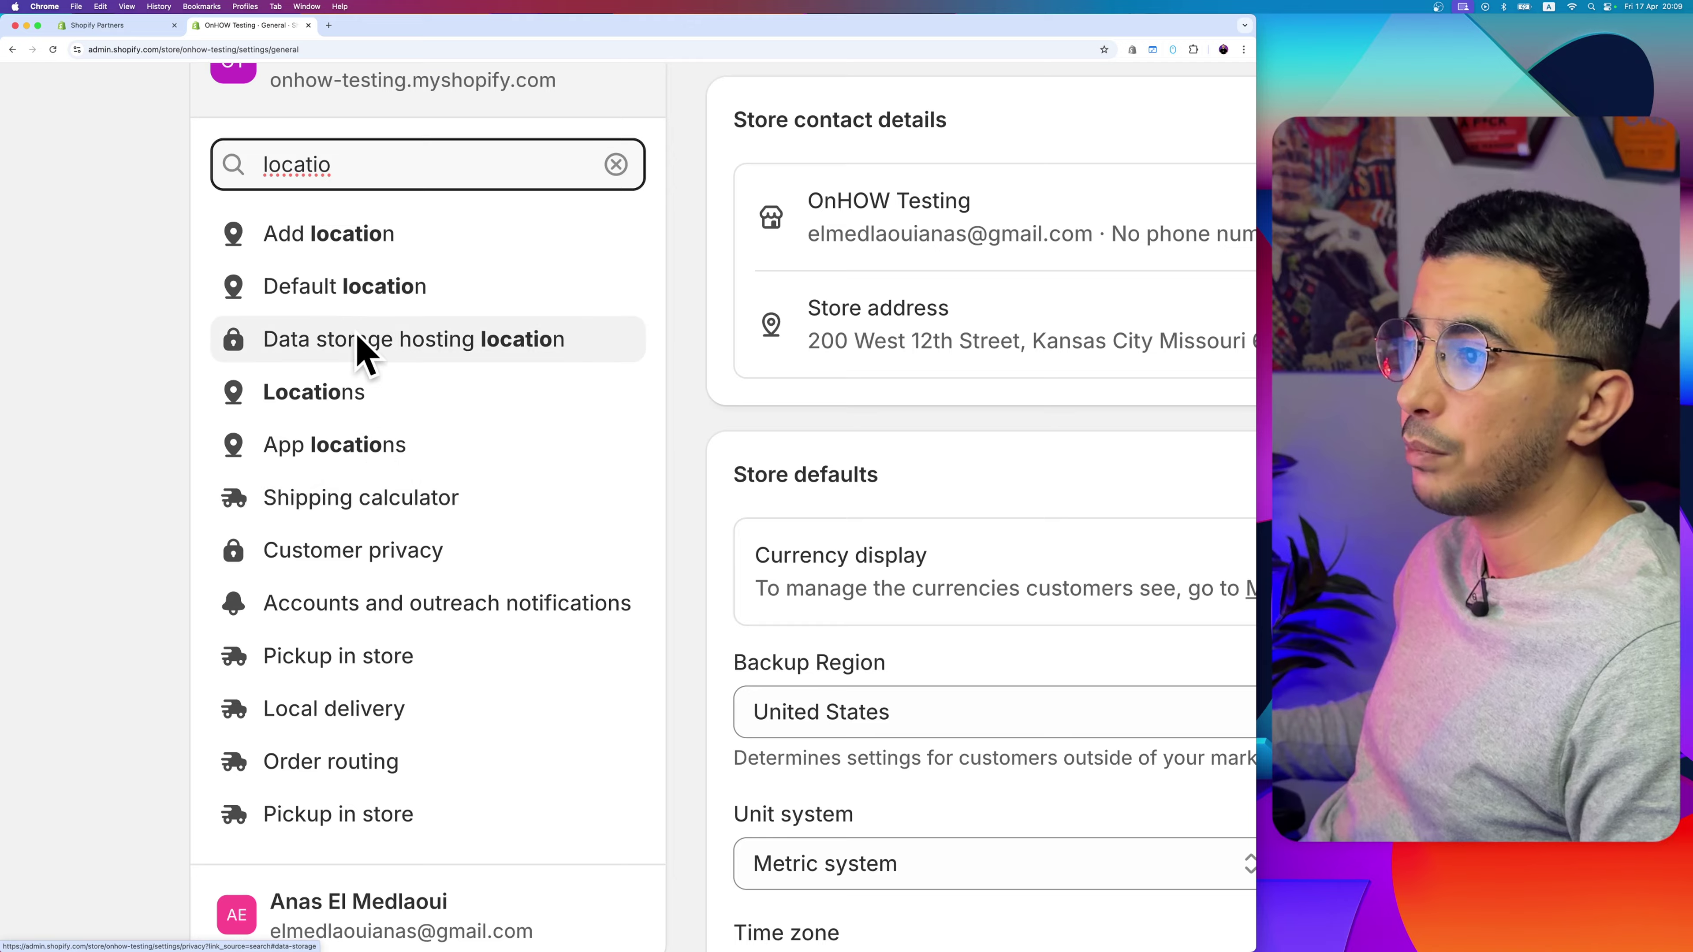
left_click(334, 405)
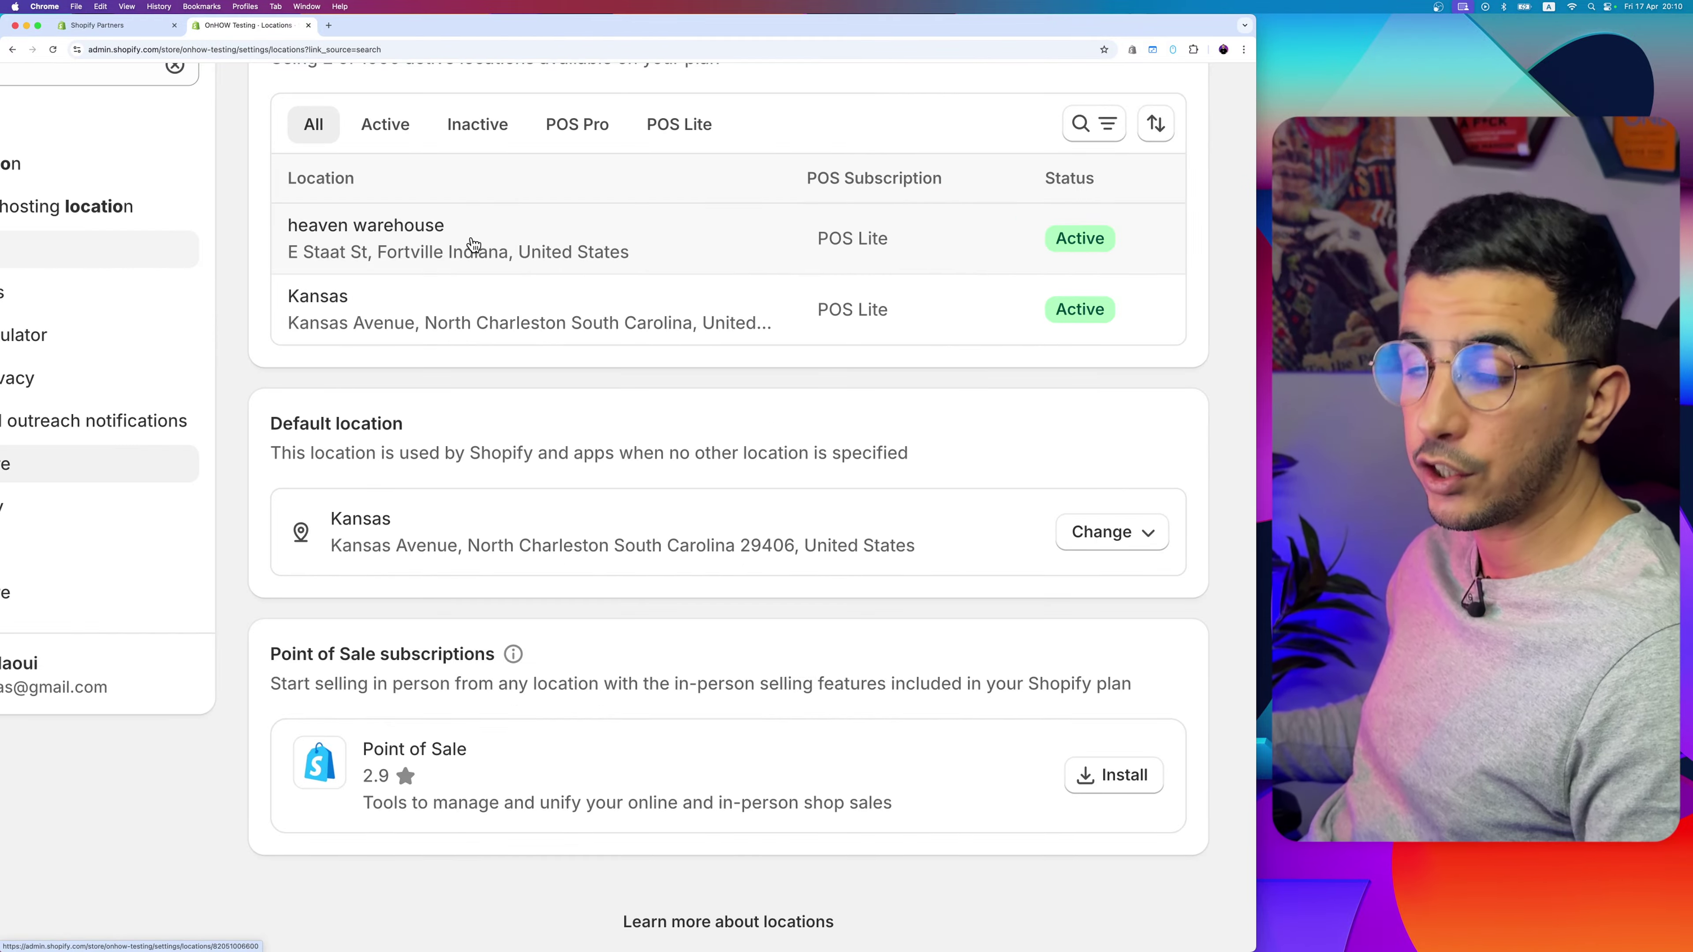
- Open the heaven warehouse location and check its fulfillment setting for online orders
left_click(473, 244)
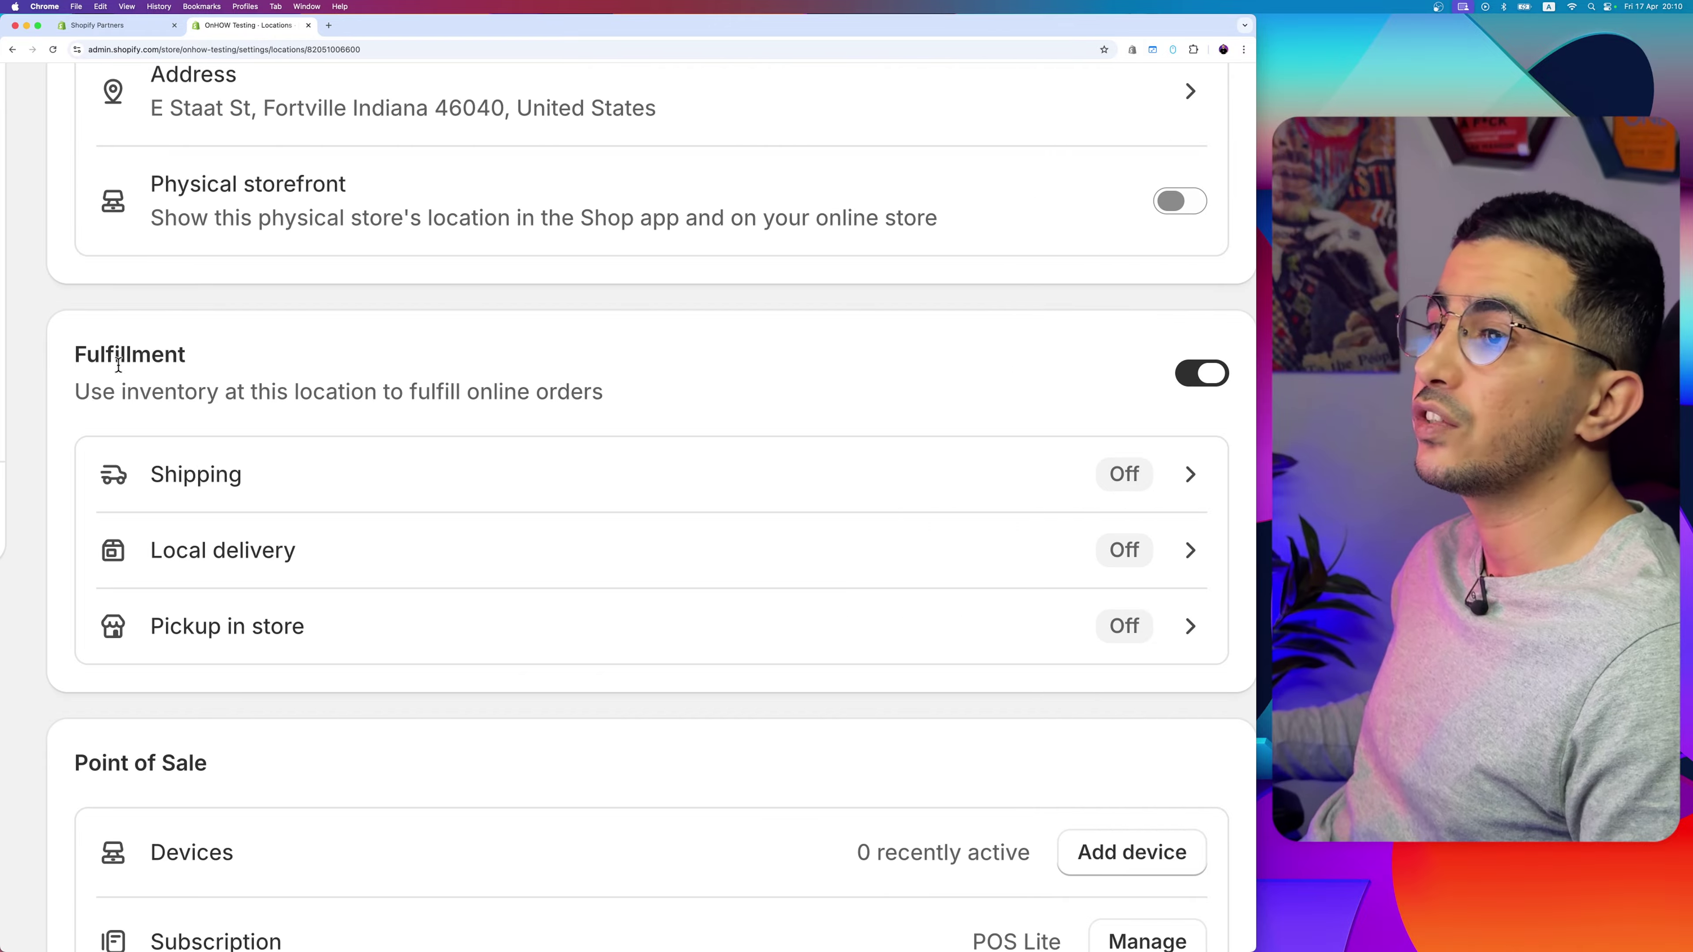
double_click(119, 364)
scroll(200, 363, "right", 3)
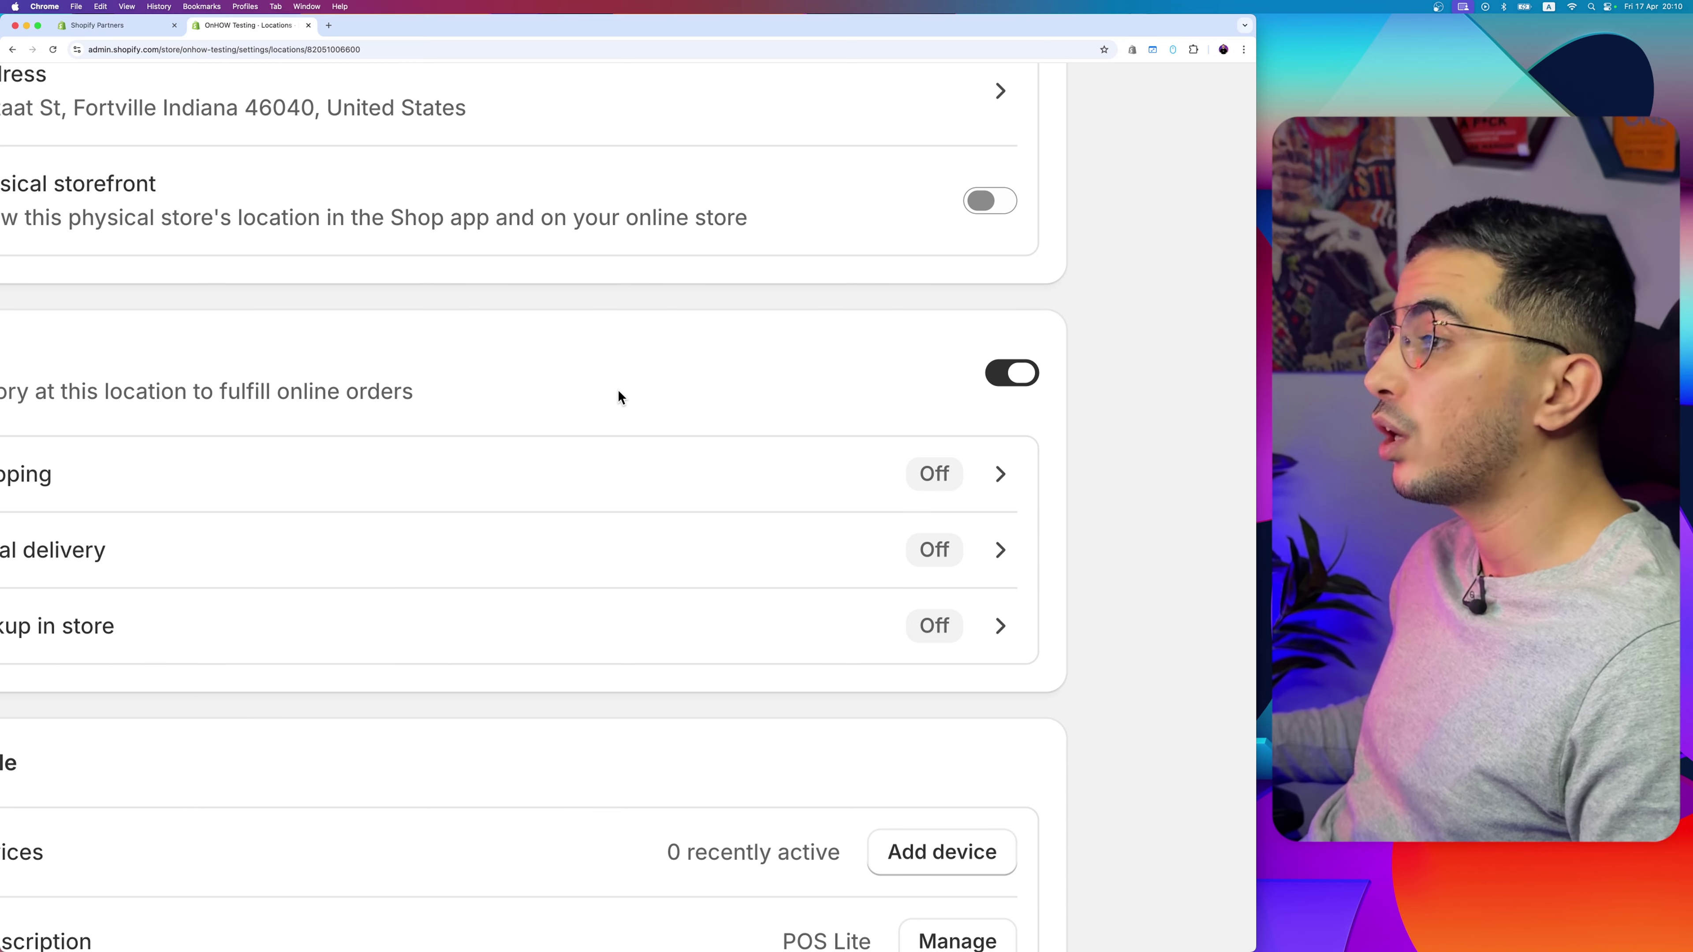
scroll(385, 389, "left", 3)
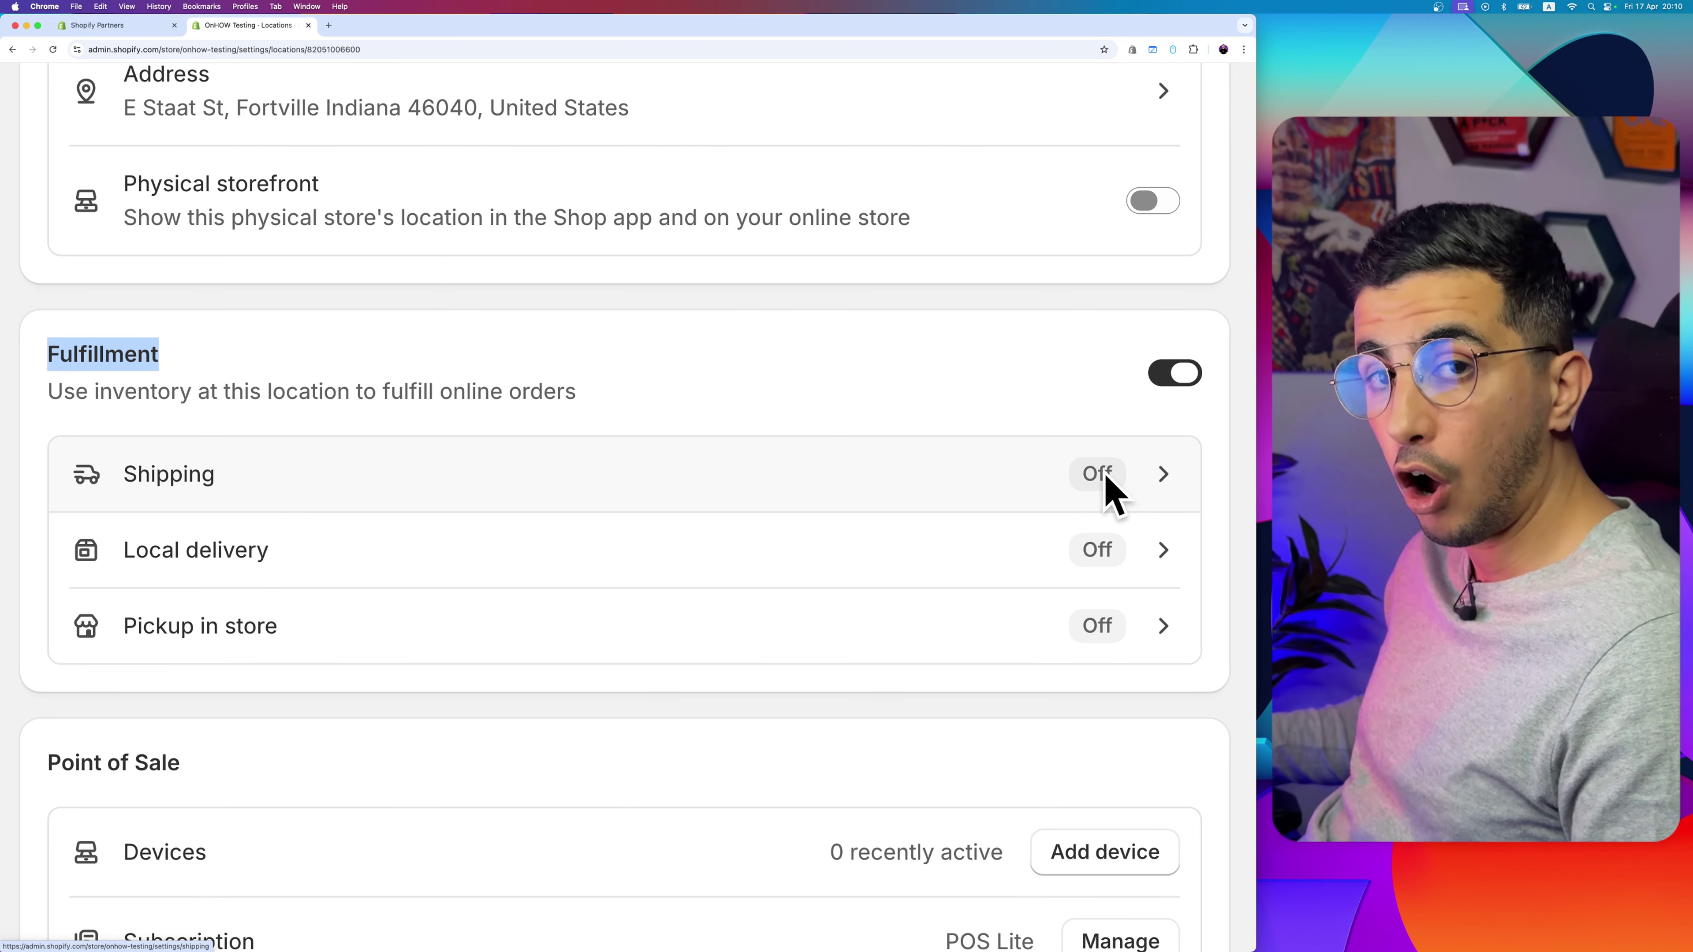
- Go from the warehouse's Shipping entry to the store default General profile
left_click(546, 475)
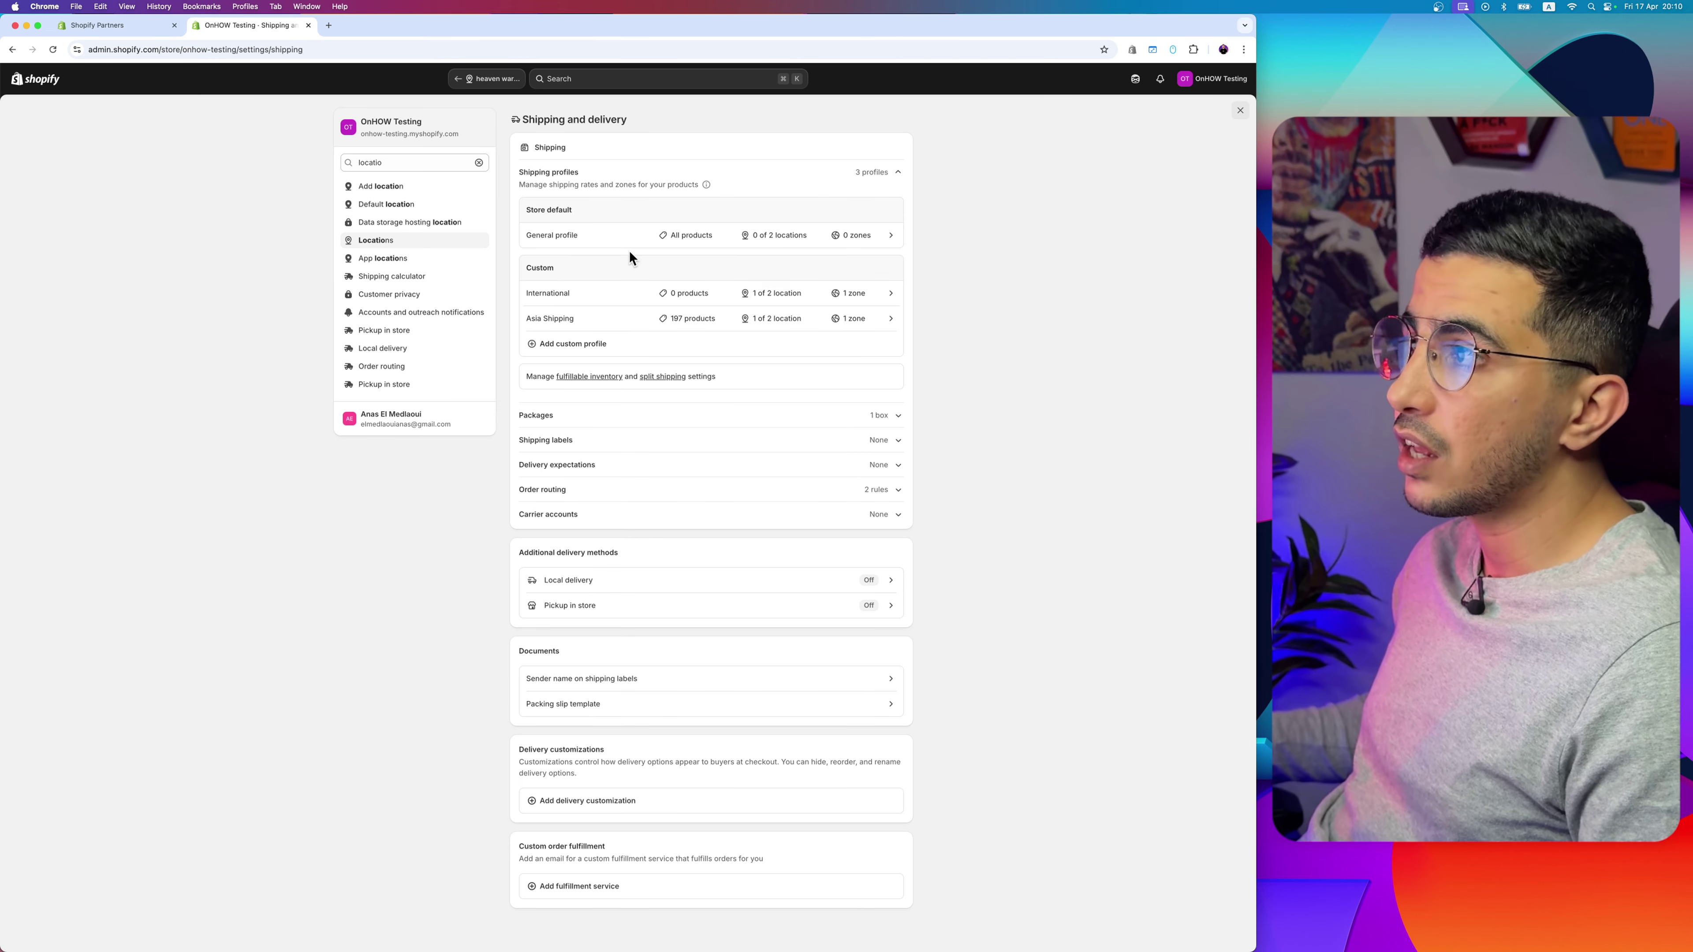
scroll(616, 234, "up", 5)
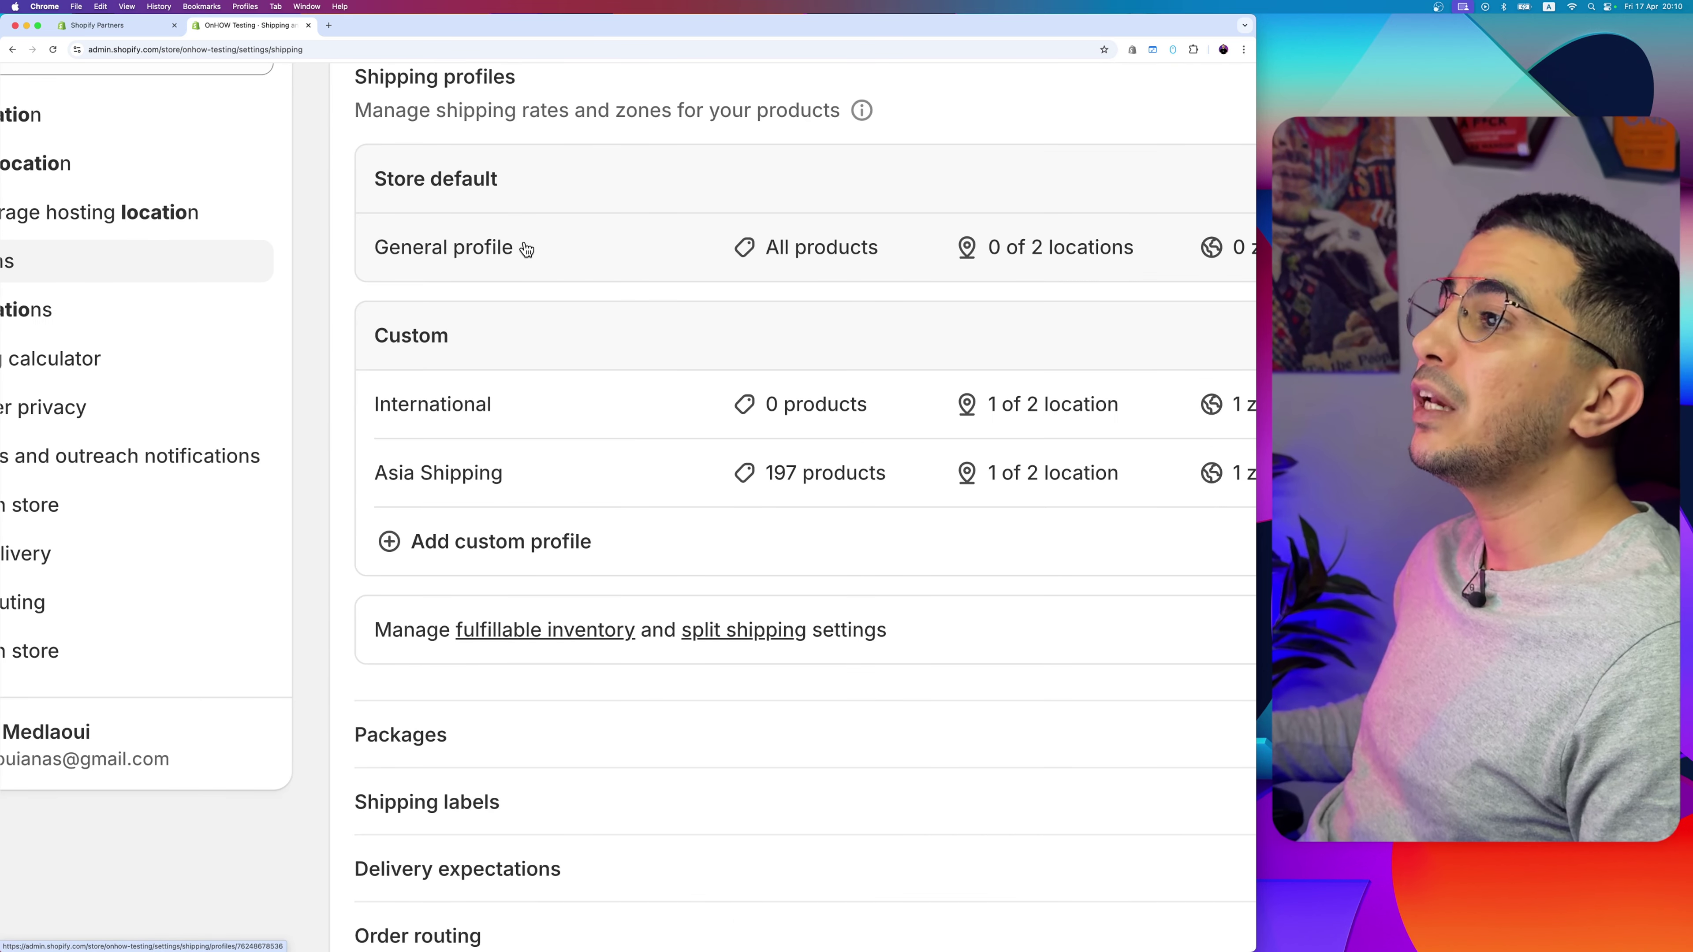
left_click(446, 258)
scroll(445, 267, "down", 5)
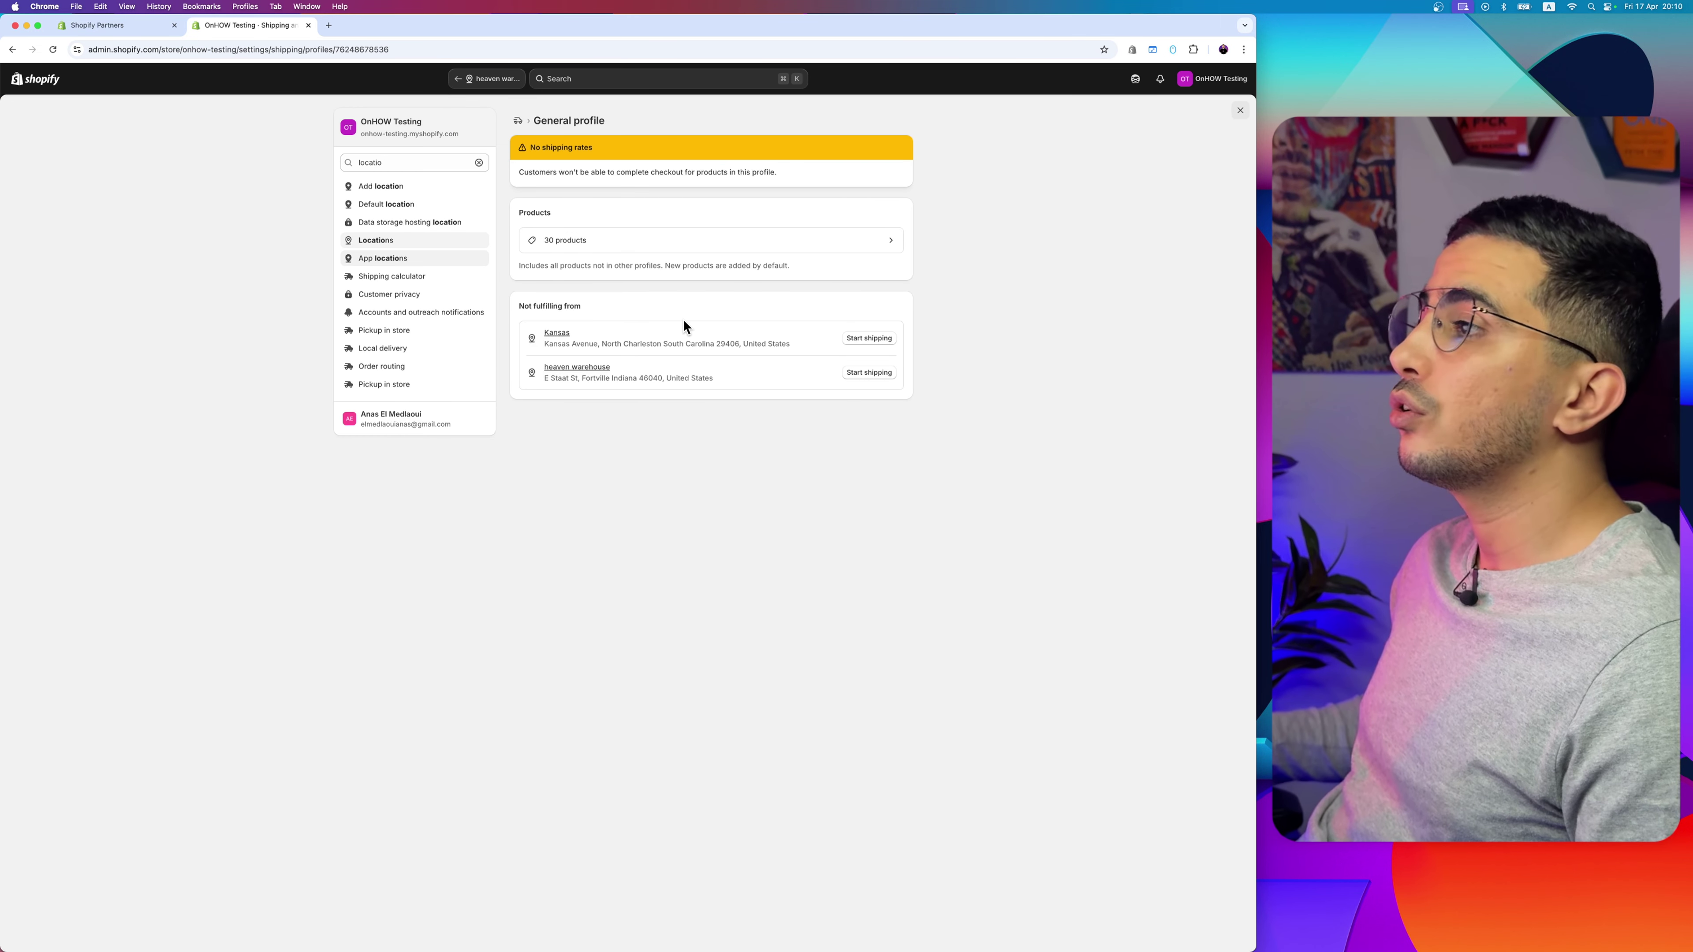
- Check which locations are listed under "Not fulfilling from" in the General profile
scroll(682, 319, "up", 5)
scroll(682, 319, "right", 2)
scroll(682, 319, "up", 1)
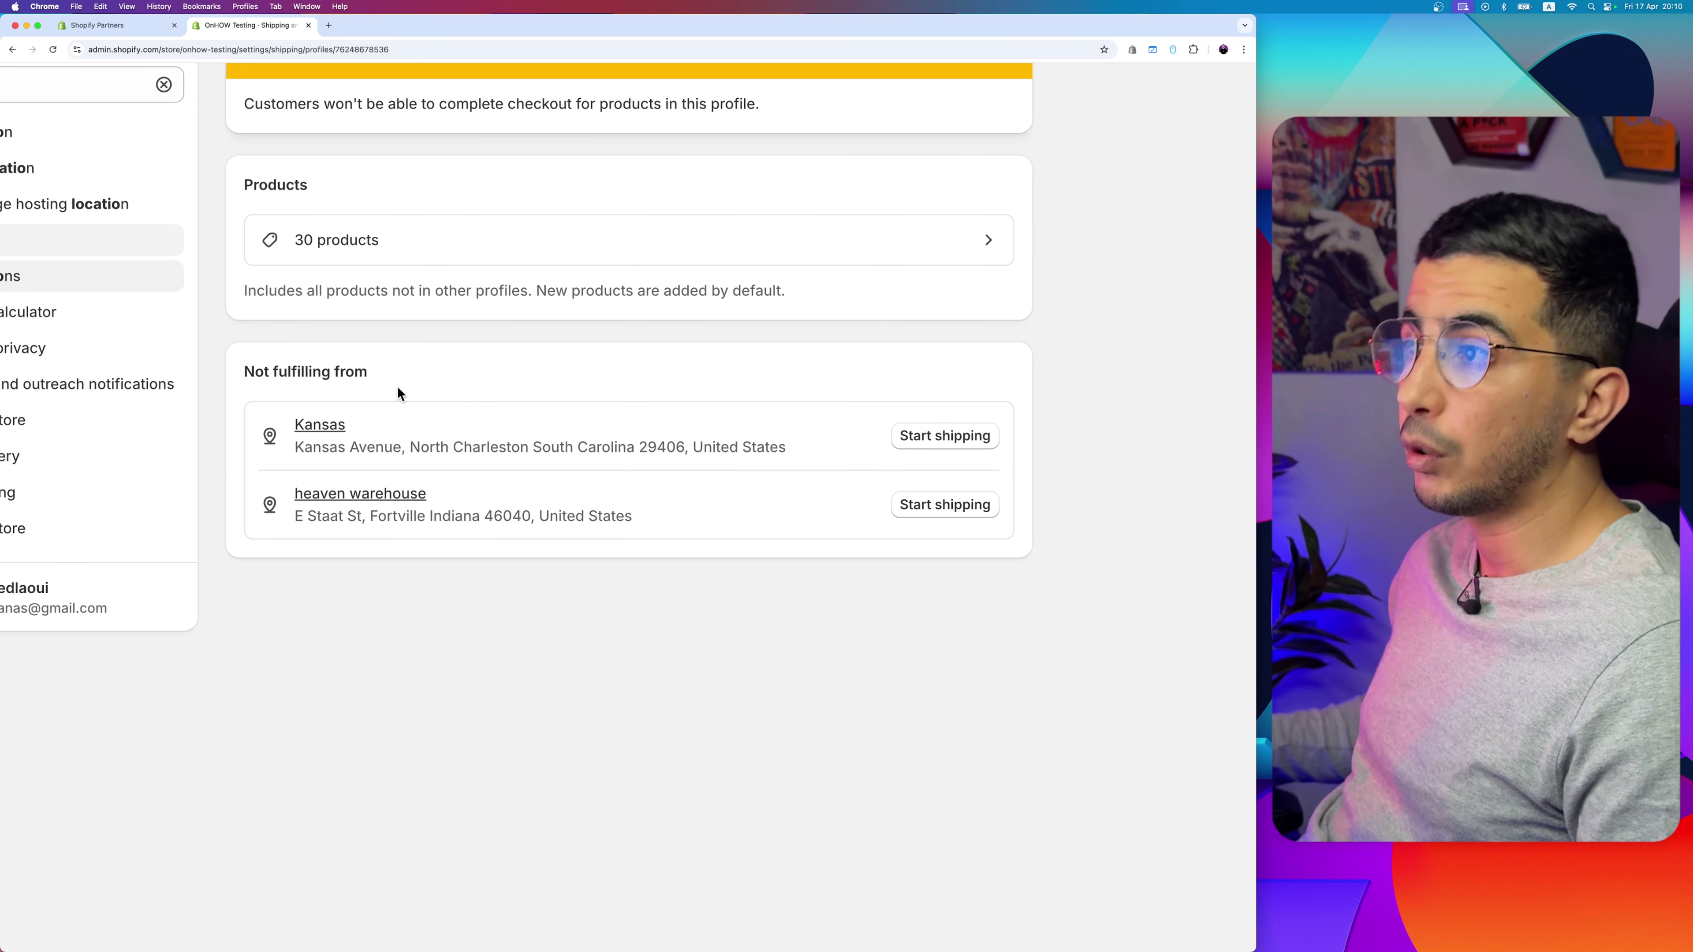
left_click_drag(257, 424, 473, 517)
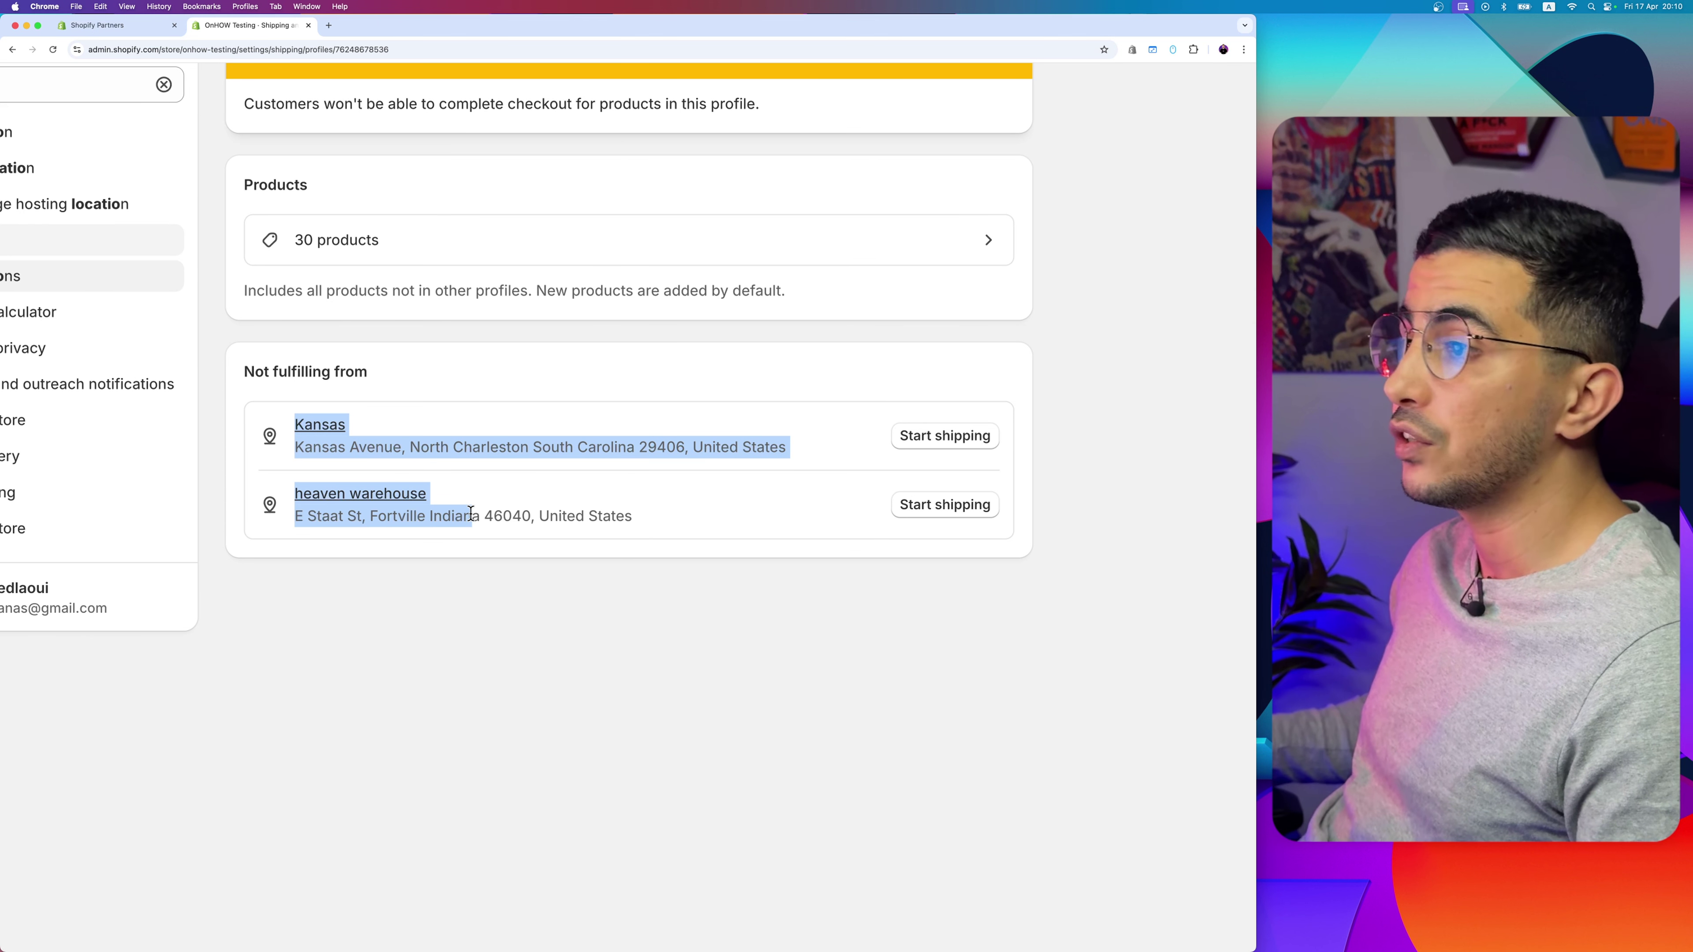
left_click(280, 366)
left_click_drag(238, 368, 417, 368)
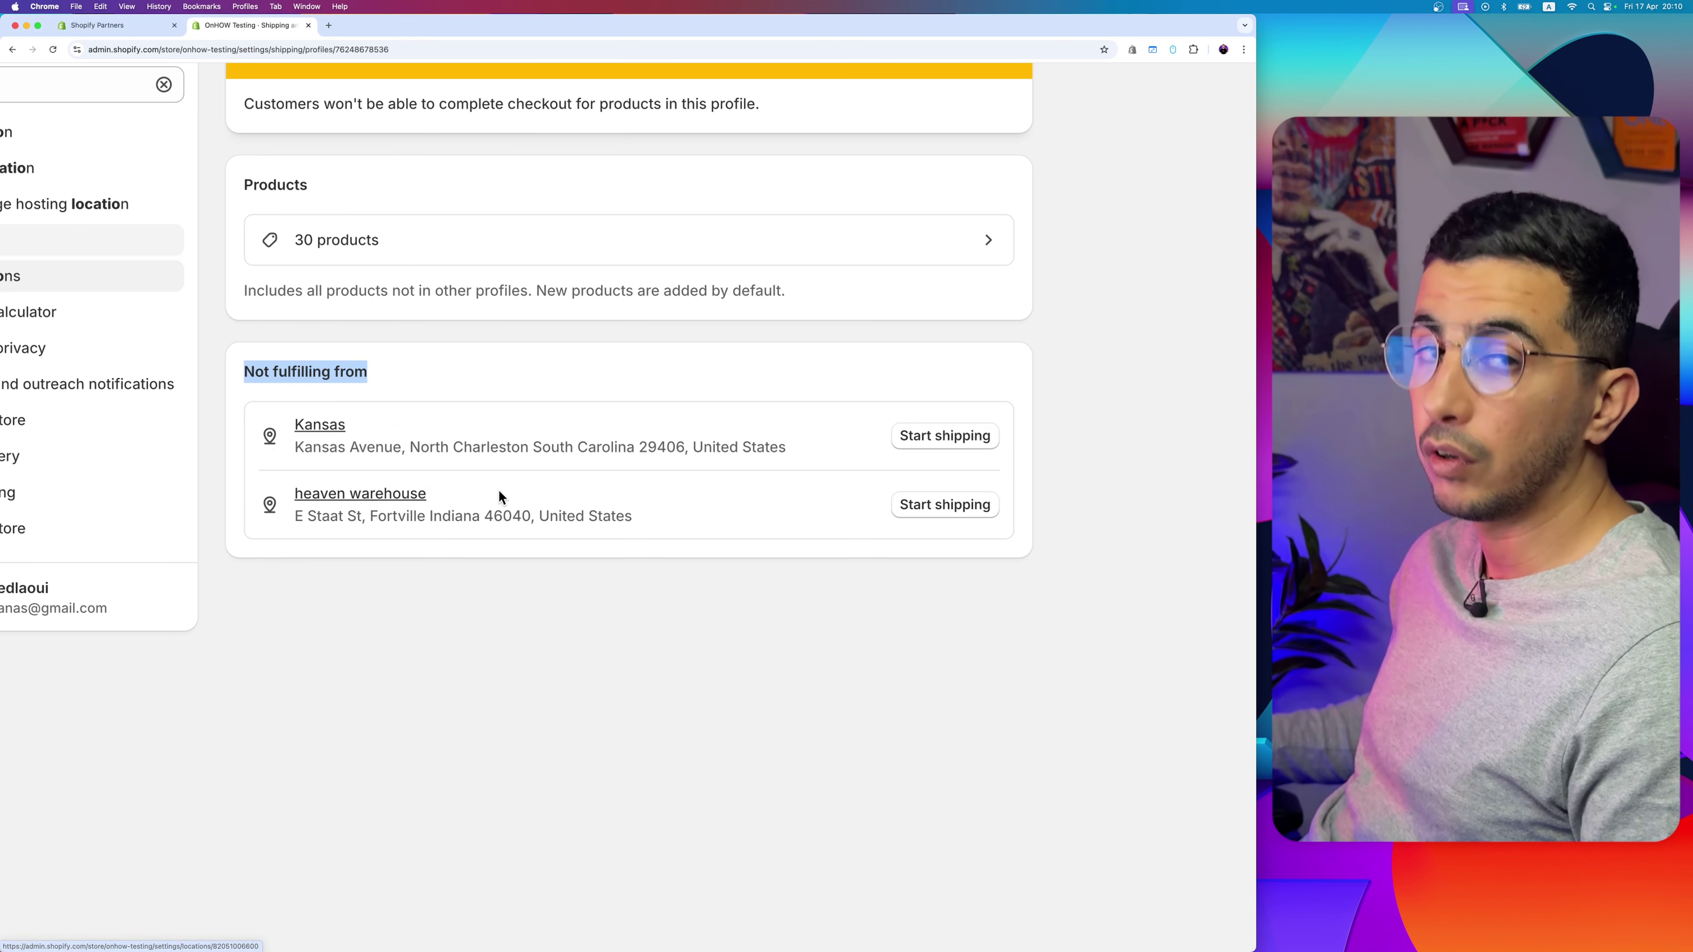
- Preview the new shipping zone form for heaven warehouse and close the settings without creating a zone
left_click(962, 503)
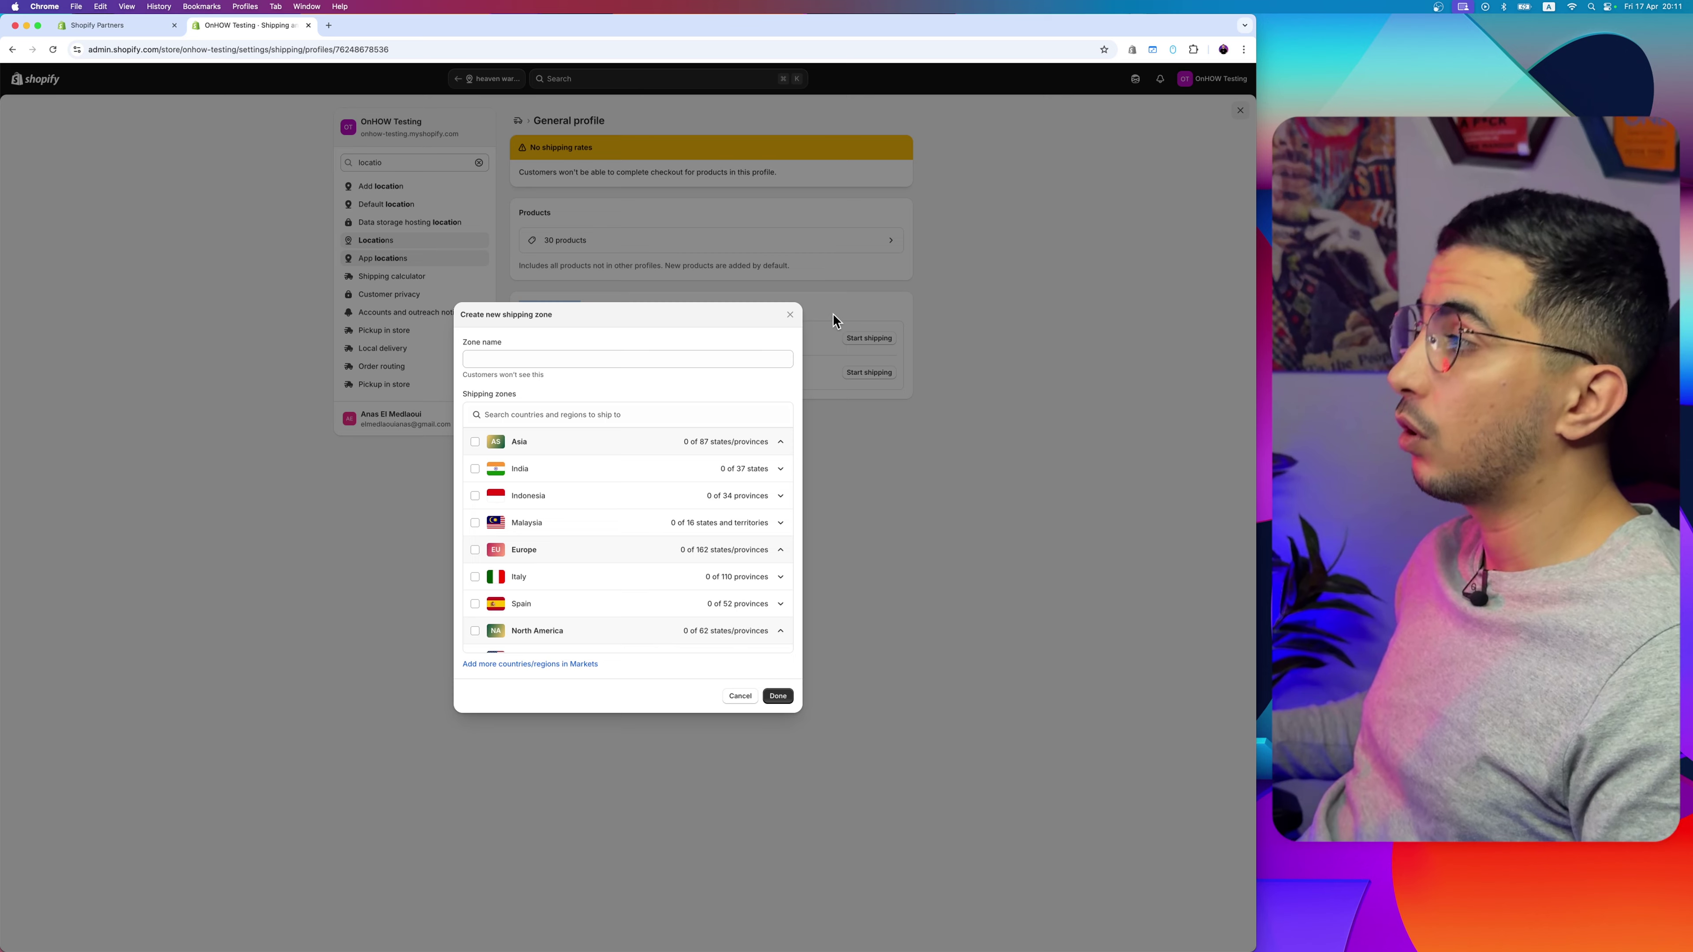
left_click(879, 188)
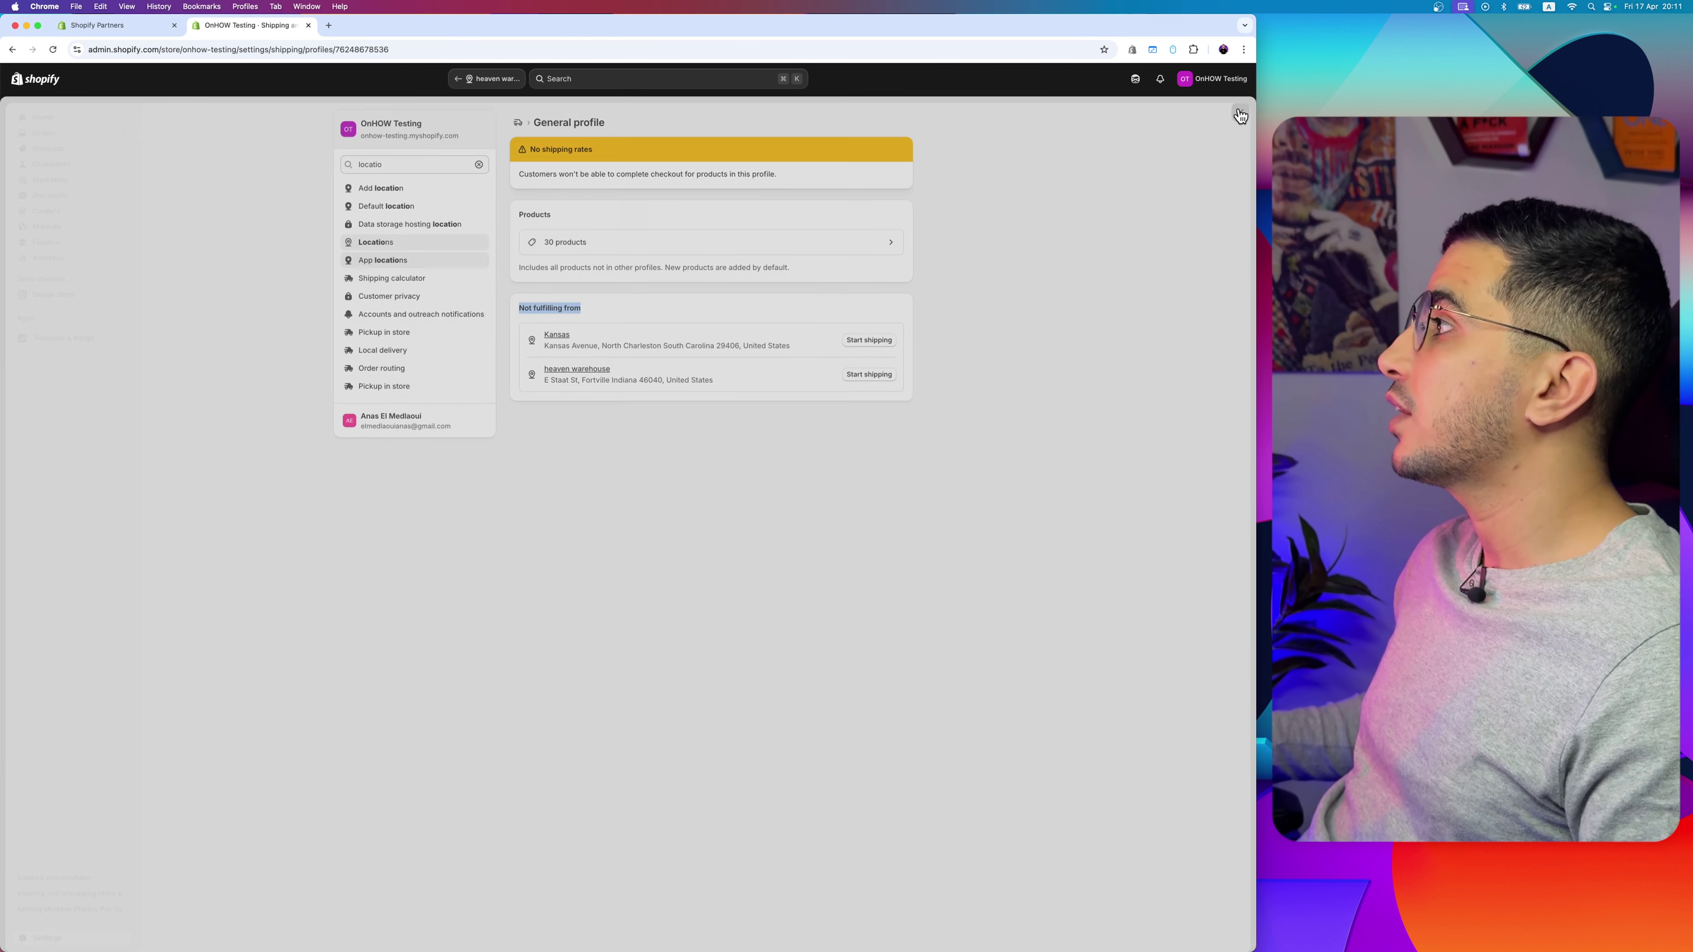
left_click(1240, 115)
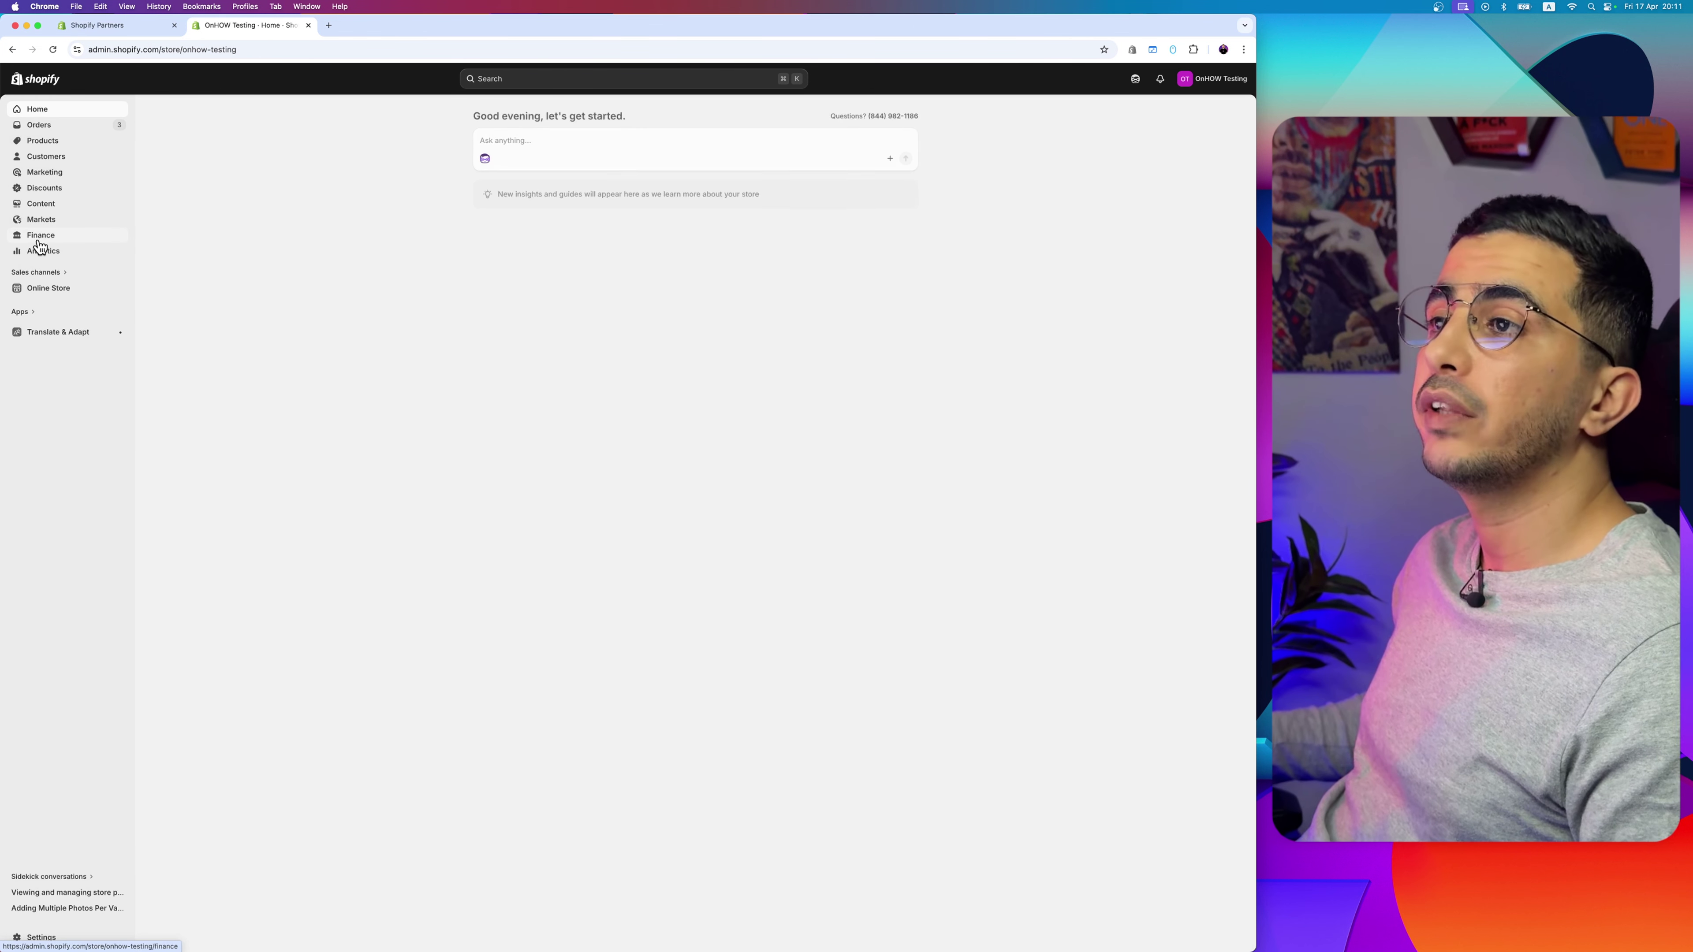
- Open the United States market from the store's list of markets
left_click(42, 165)
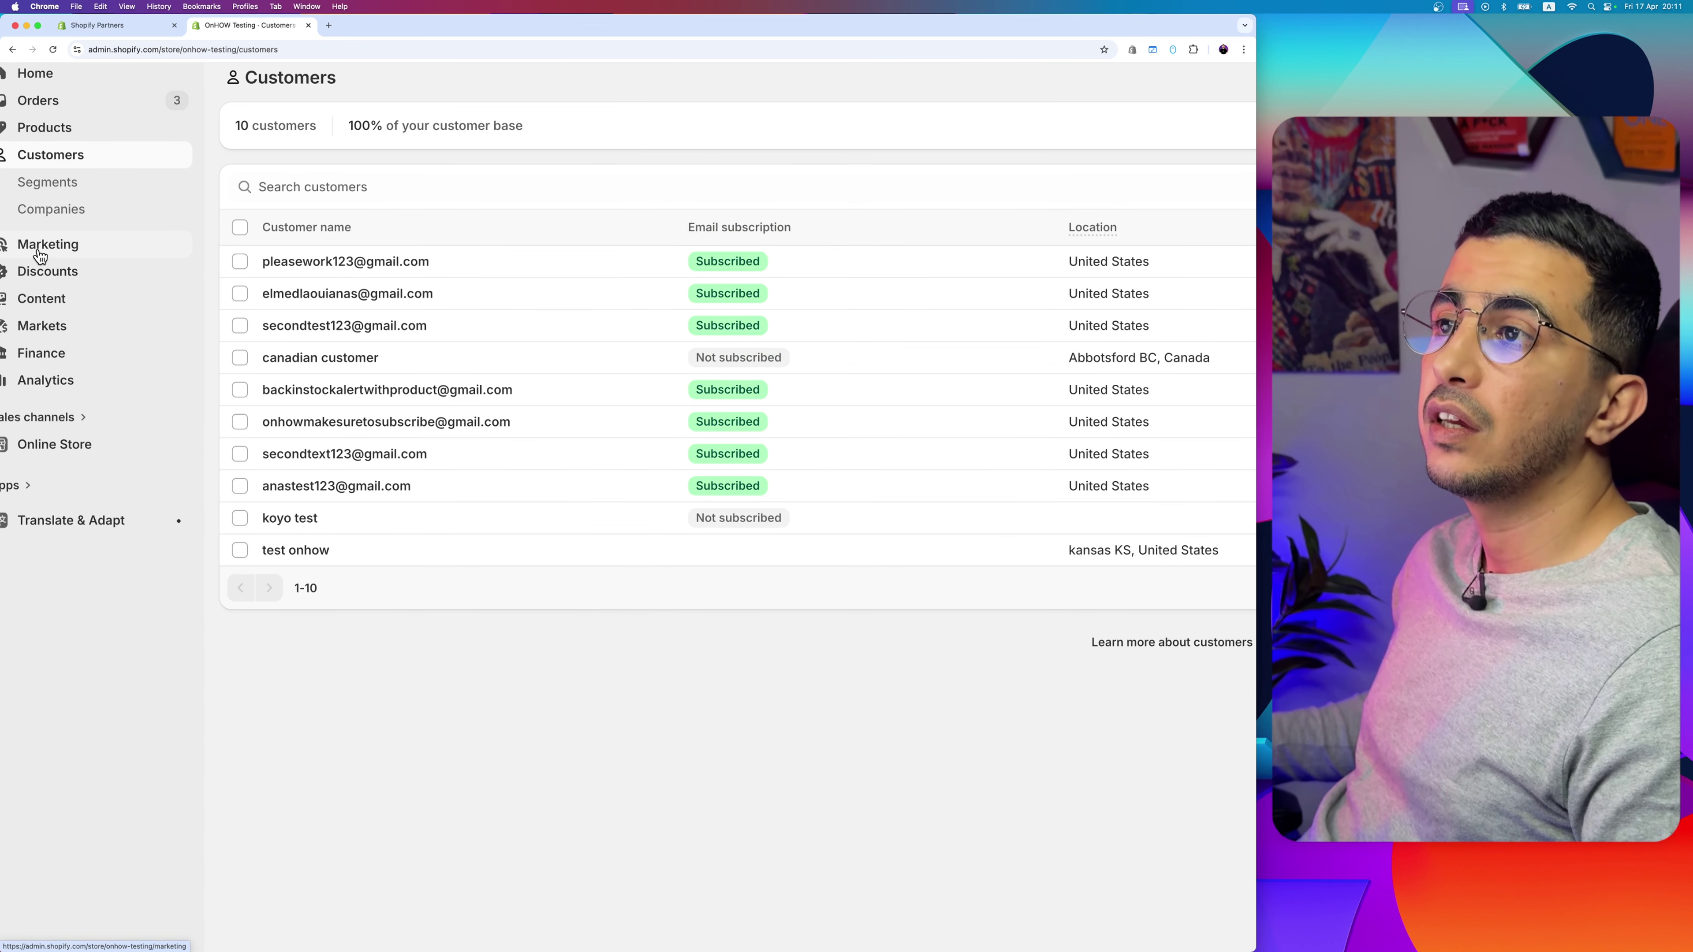
scroll(35, 252, "left", 1)
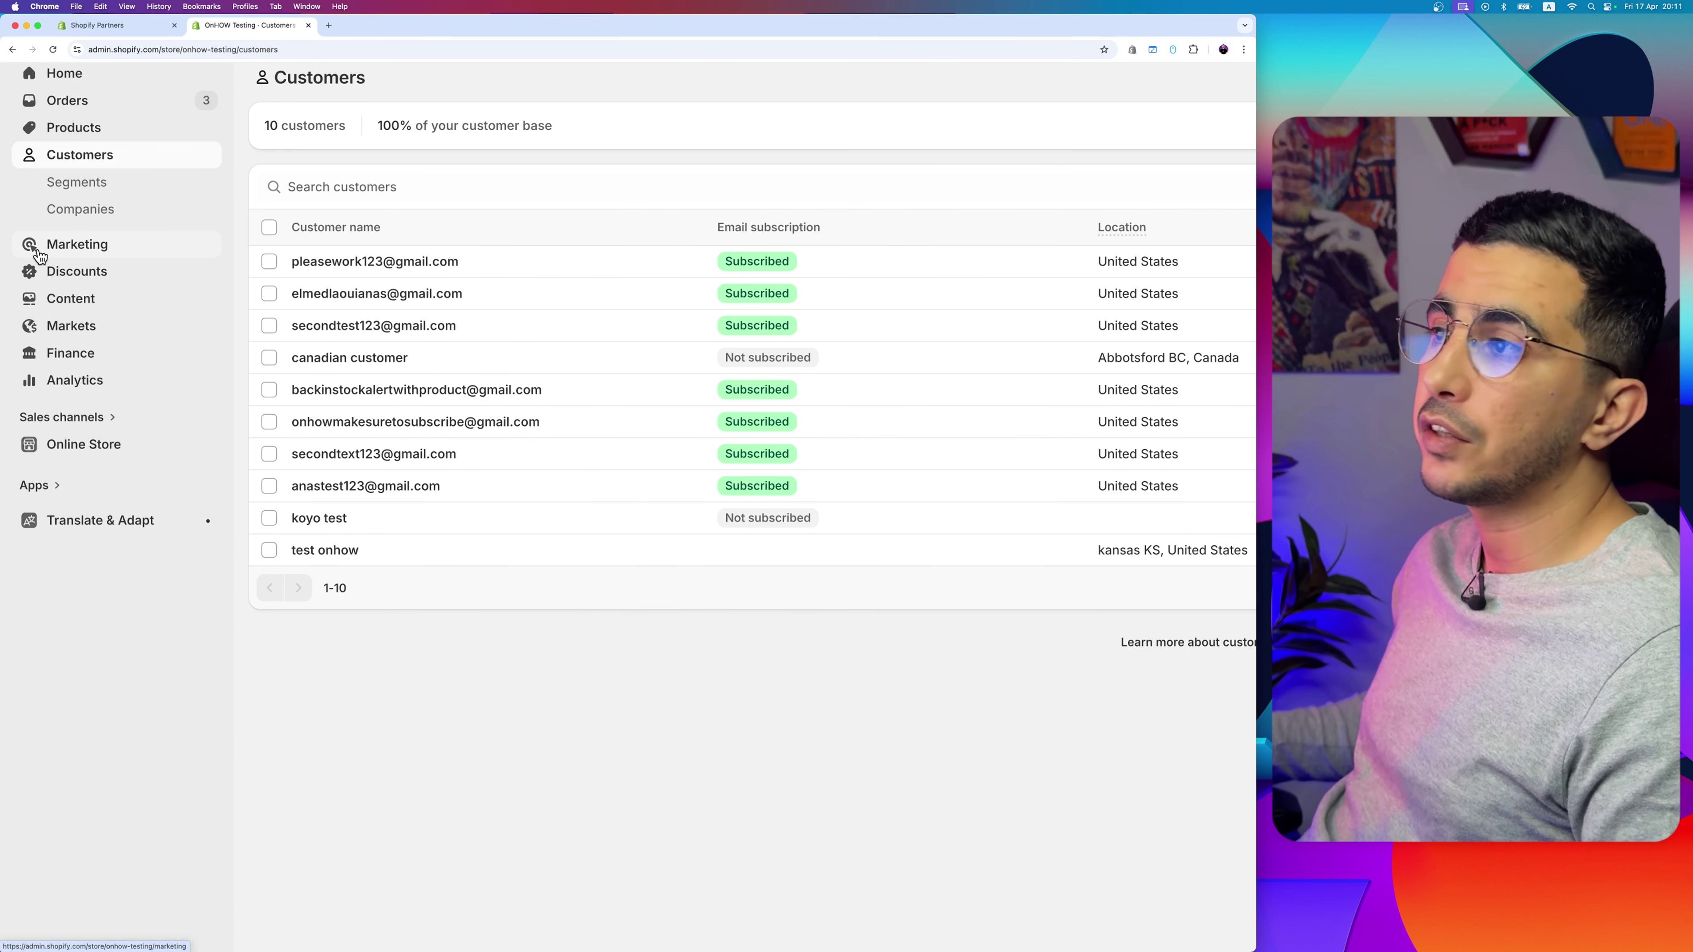
left_click(90, 331)
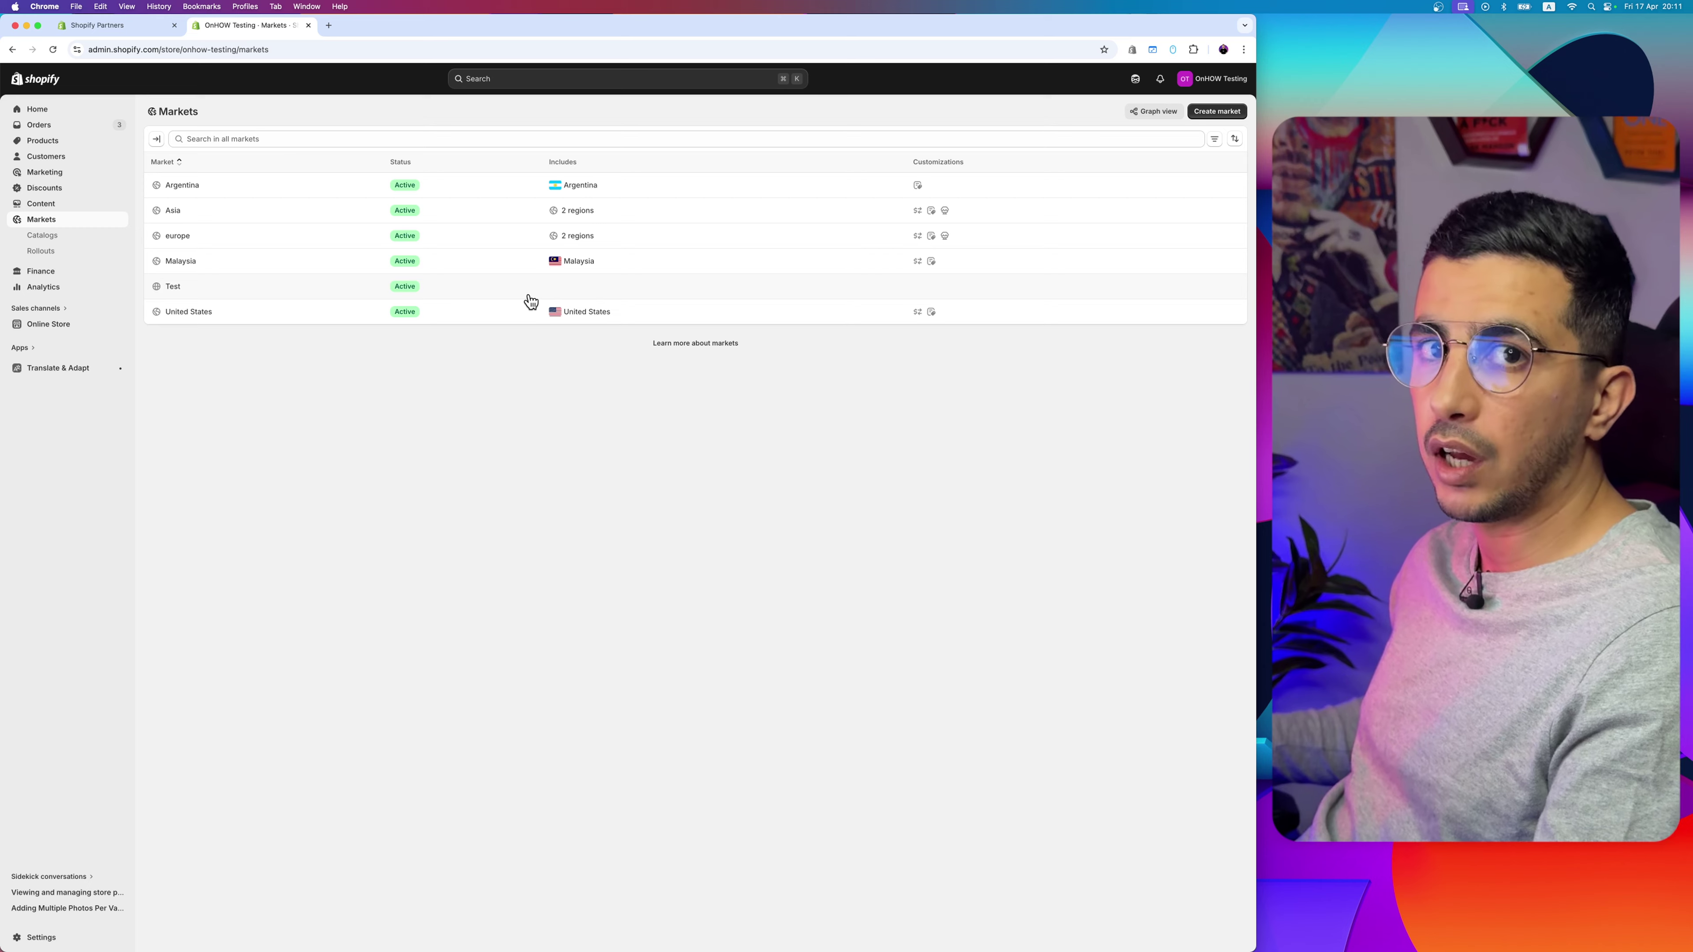
left_click(503, 321)
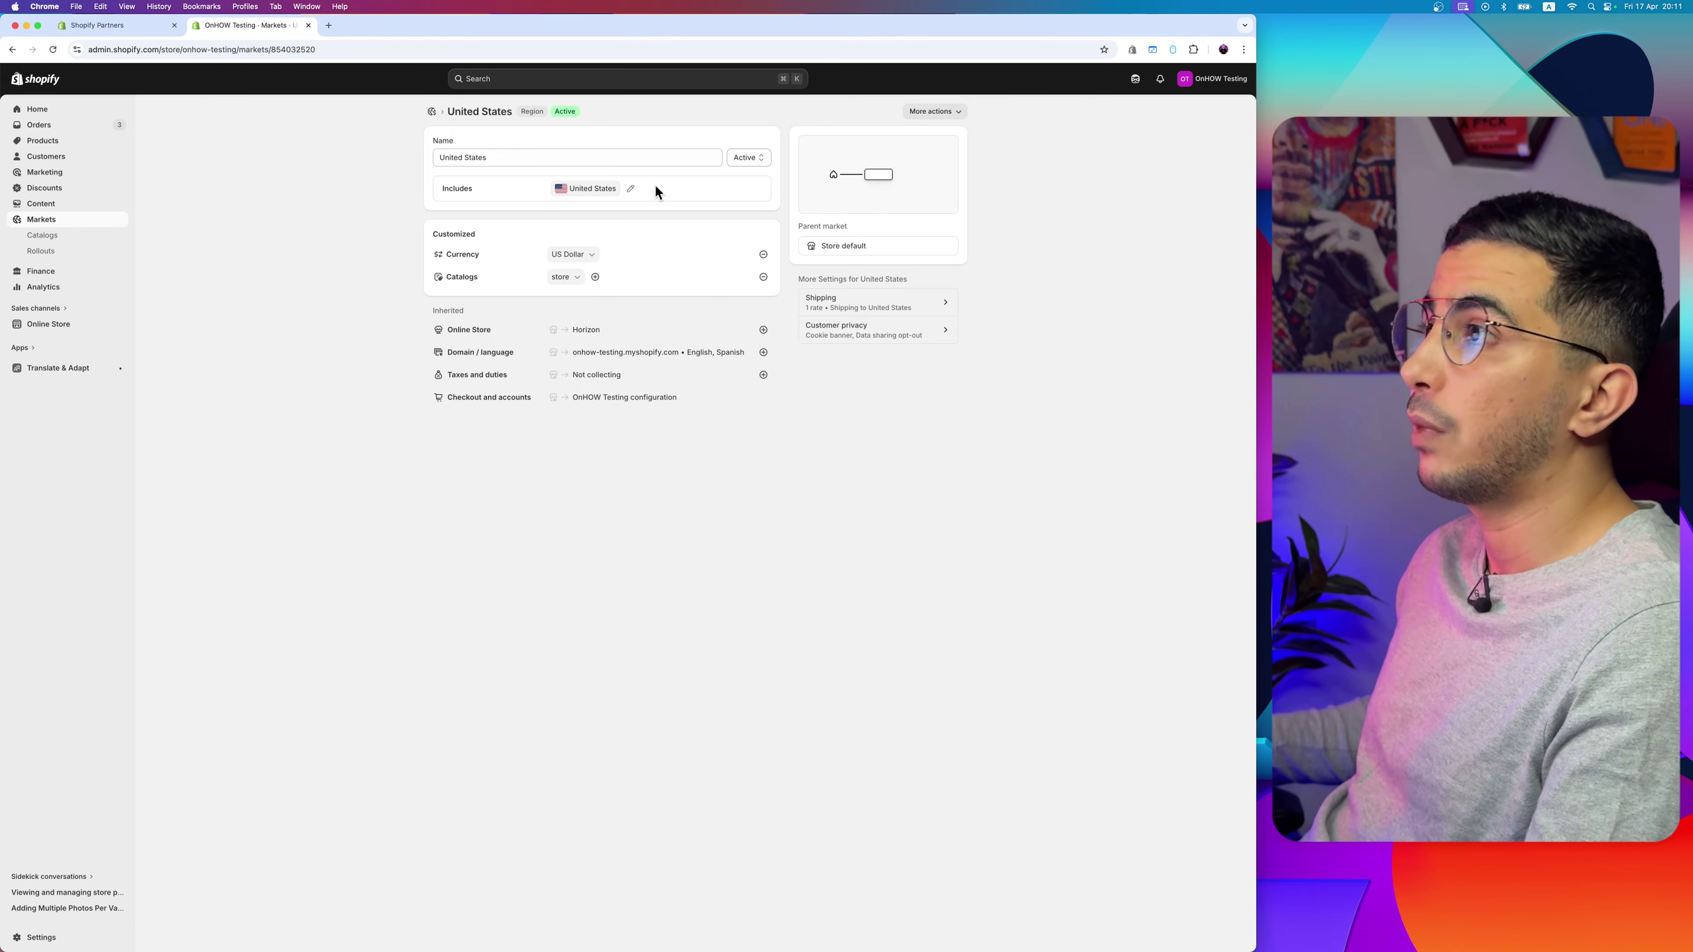
- Check the status options of the United States market and keep it Active
scroll(758, 126, "up", 5)
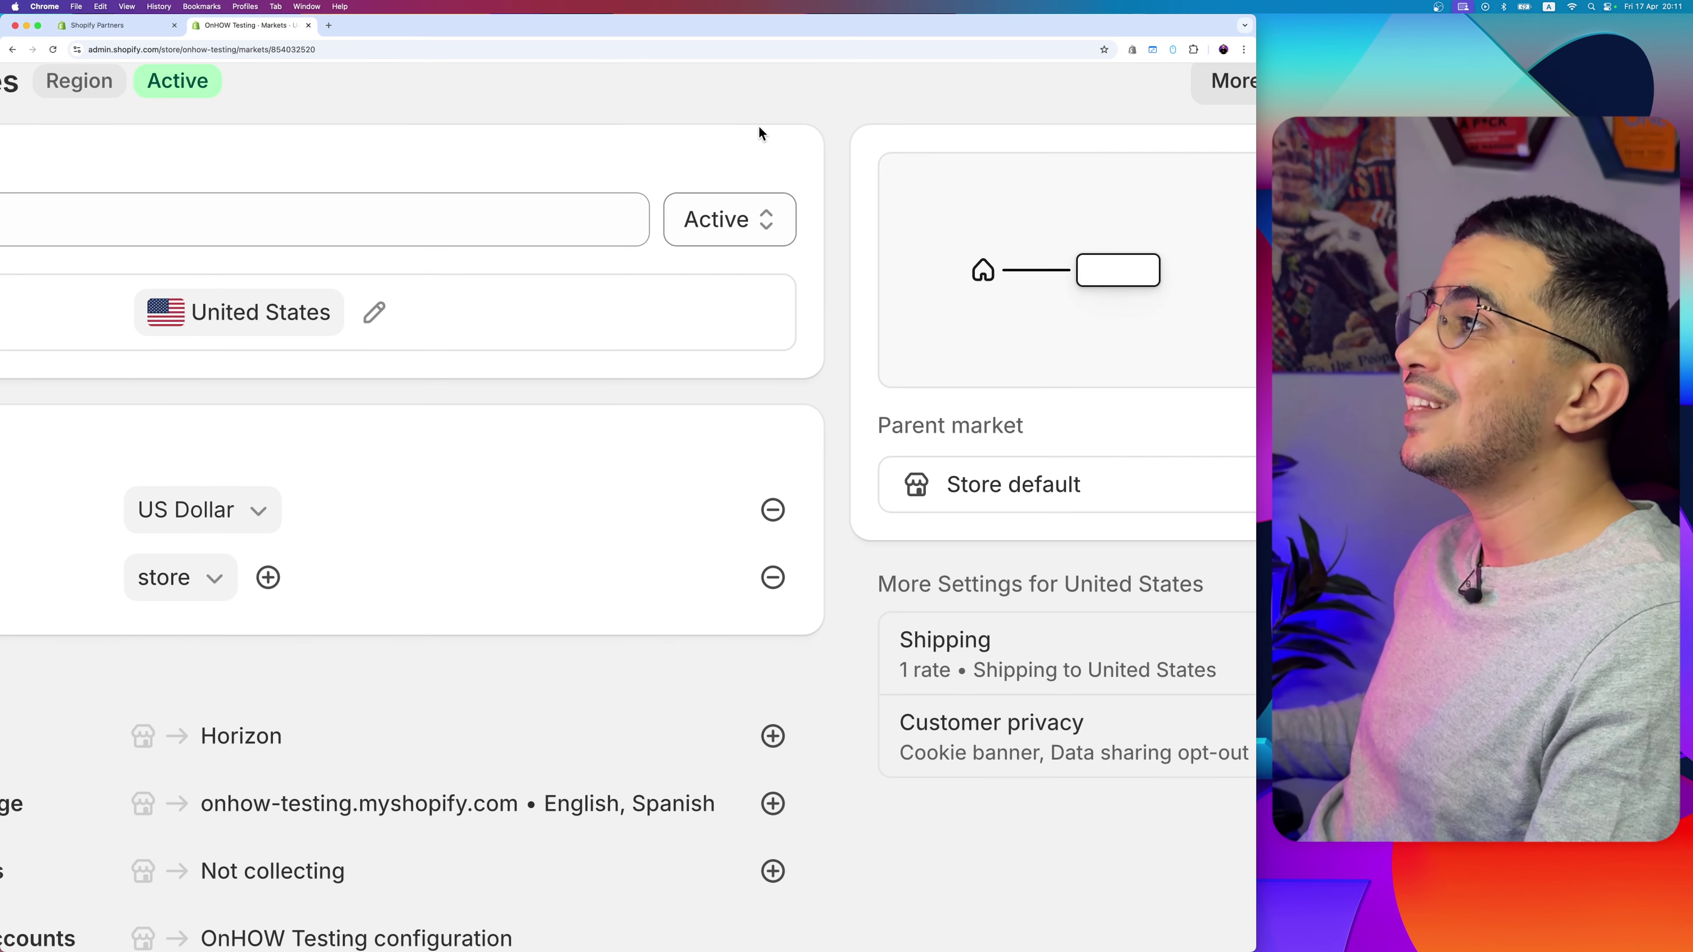
left_click(703, 229)
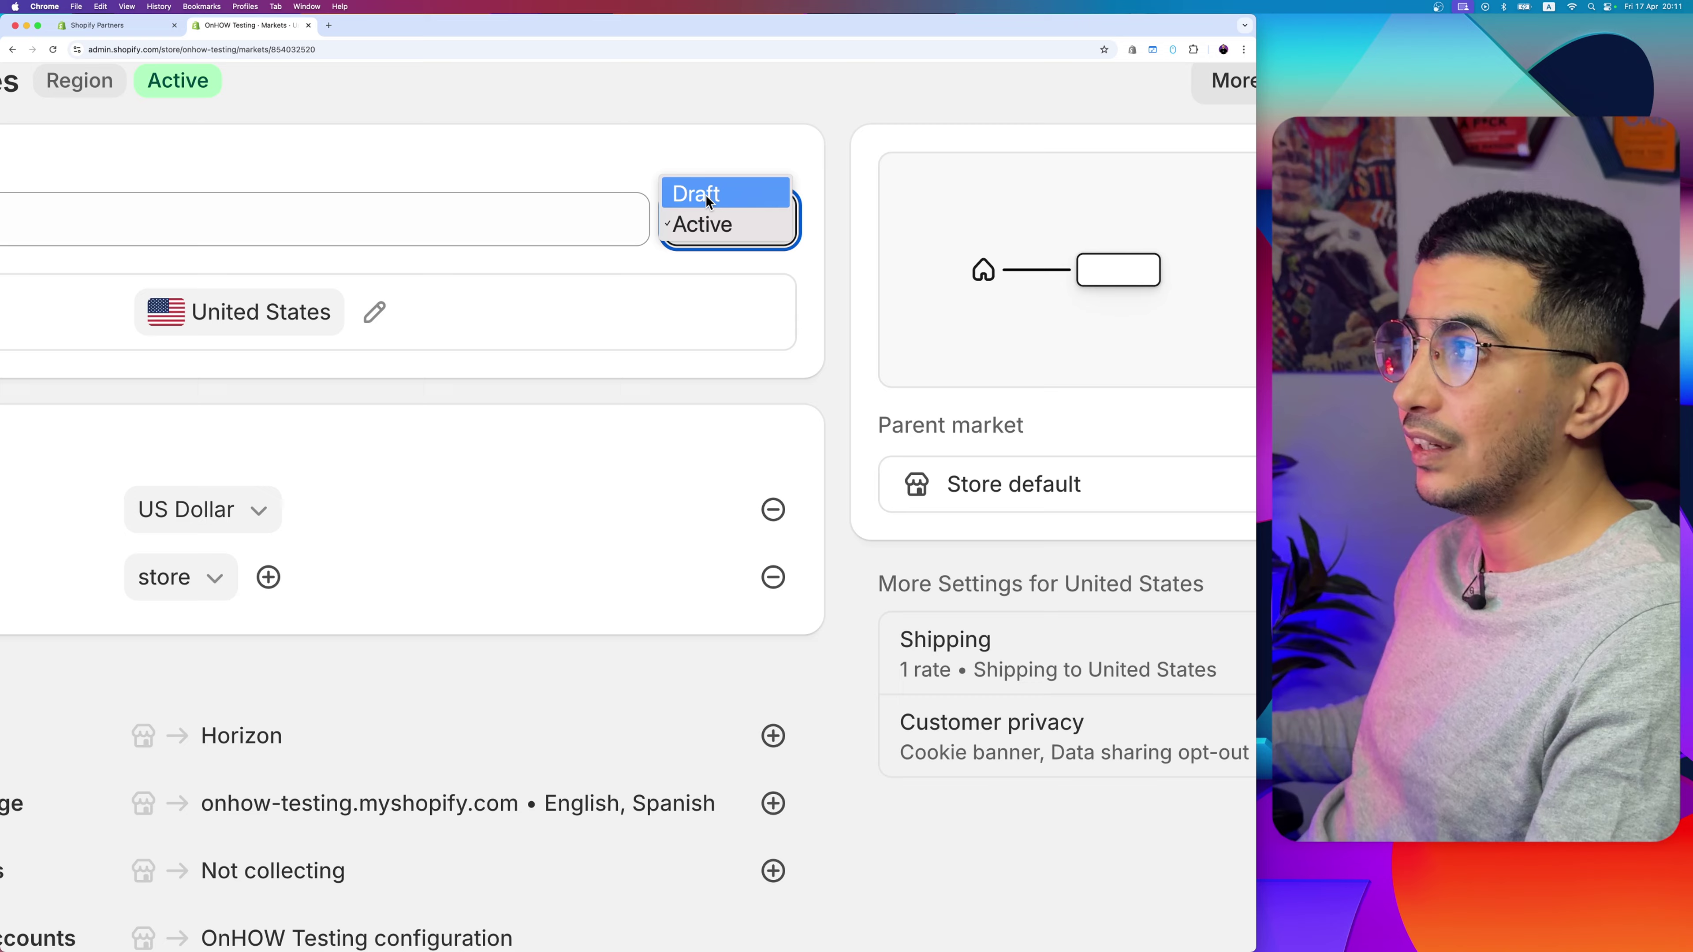
left_click(703, 224)
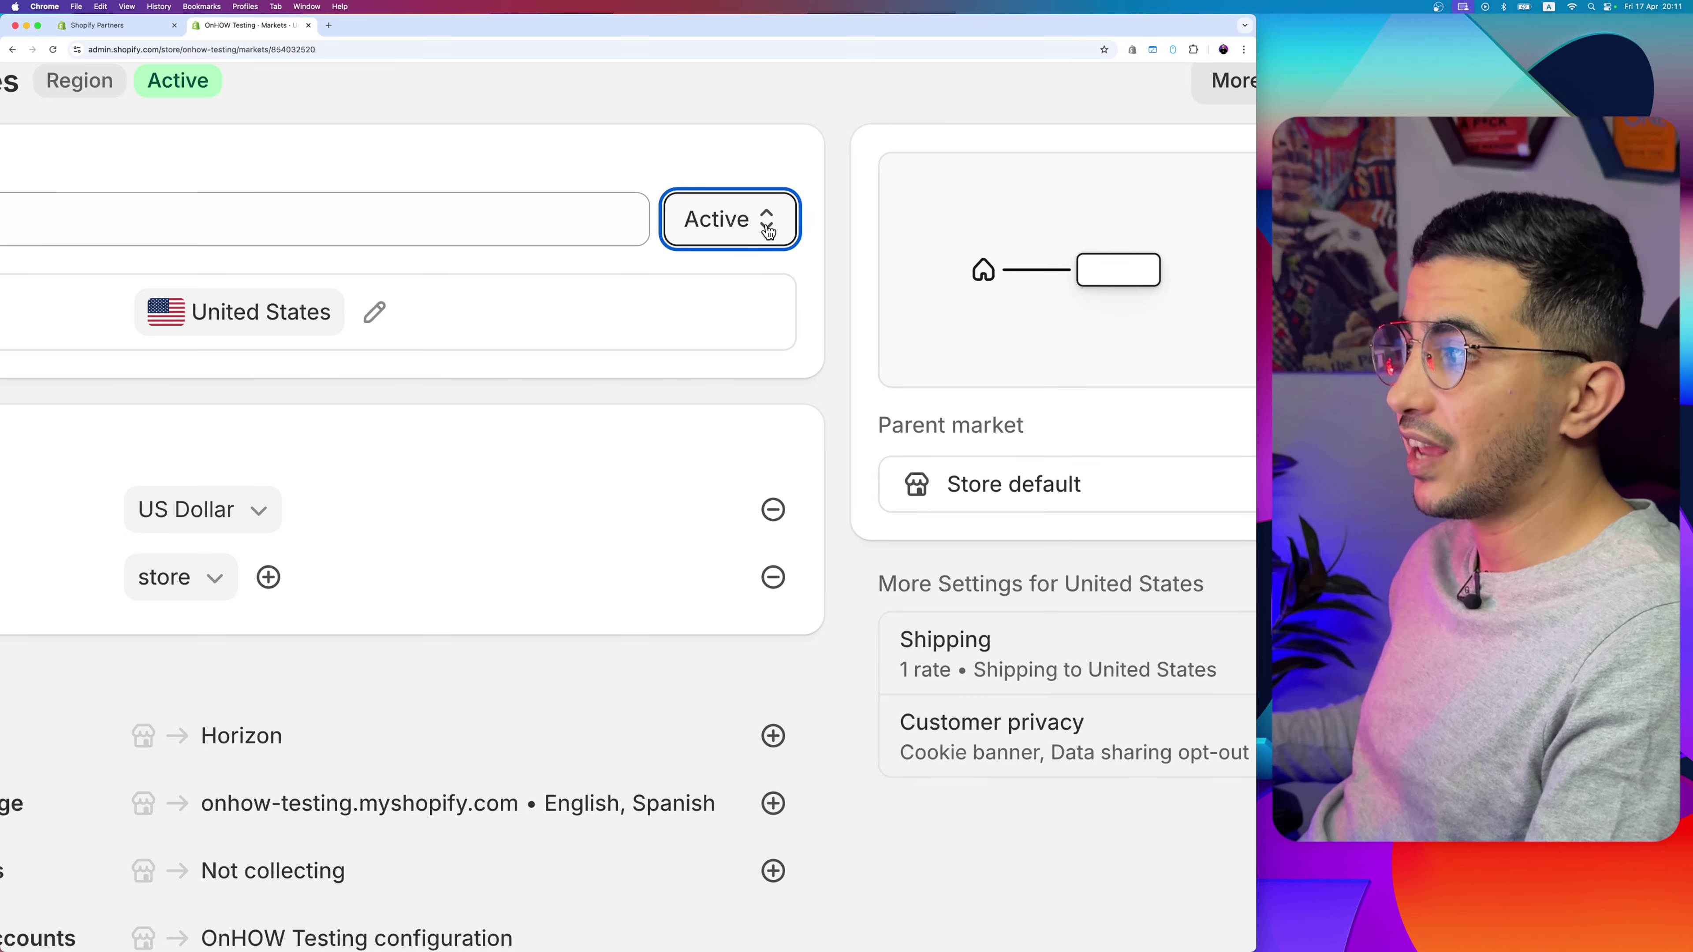
- Inspect the United States market's customized and inherited settings, including the details of its store catalog
scroll(723, 250, "down", 5)
scroll(702, 291, "up", 4)
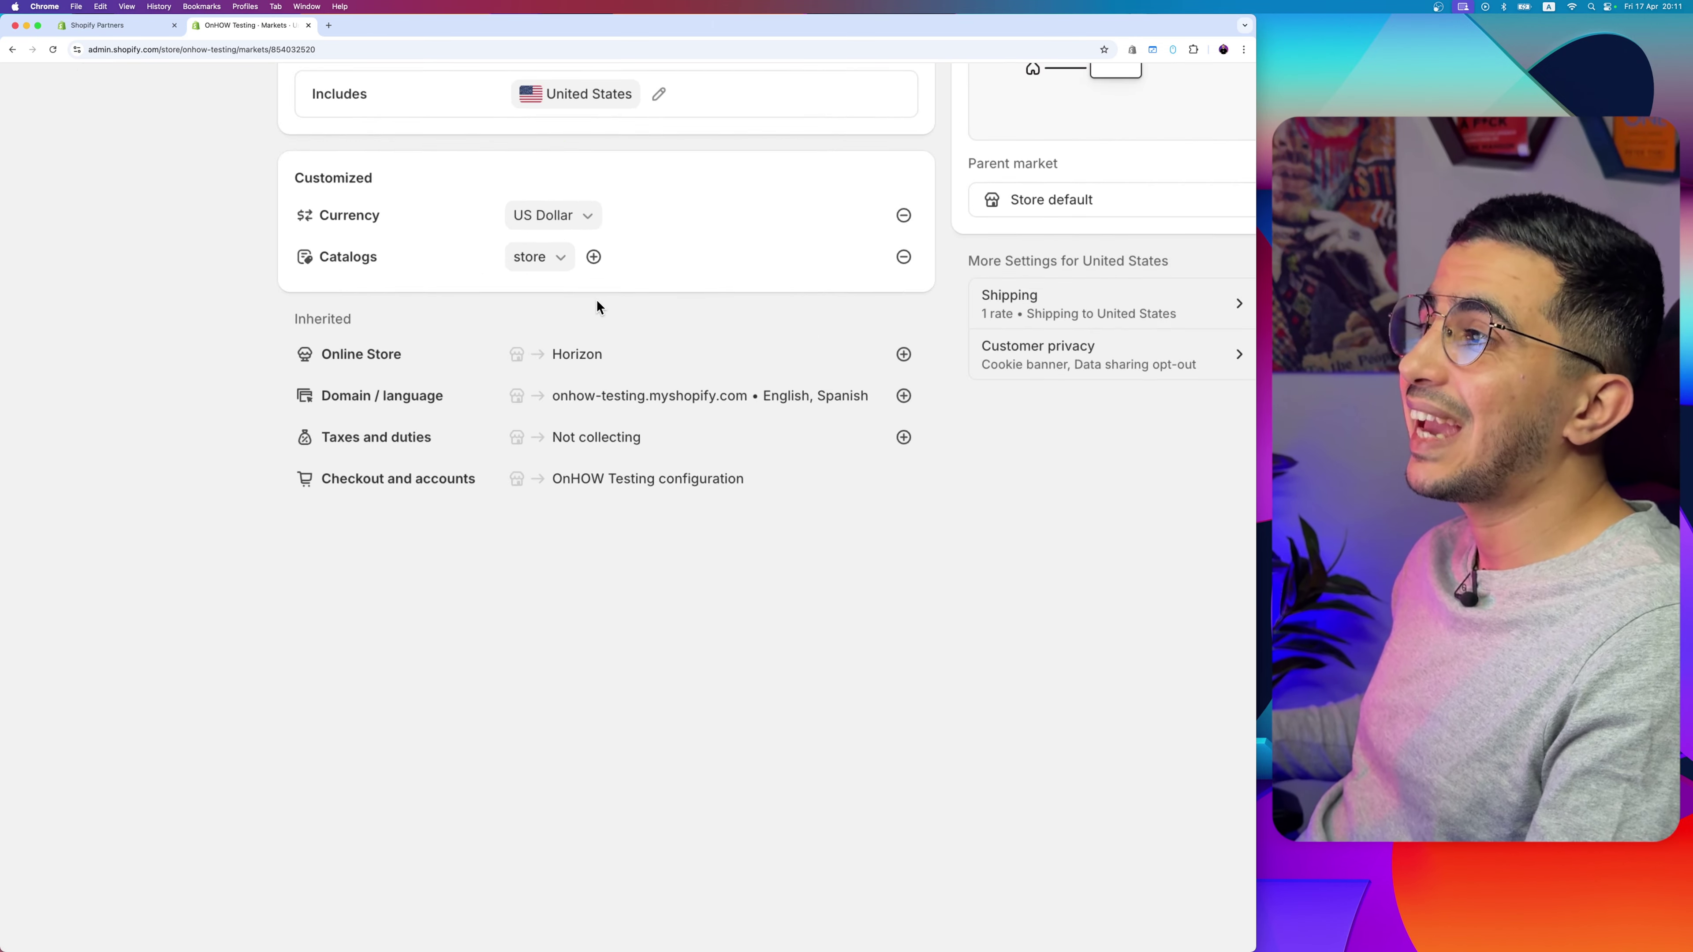
scroll(597, 301, "up", 3)
left_click_drag(138, 313, 261, 317)
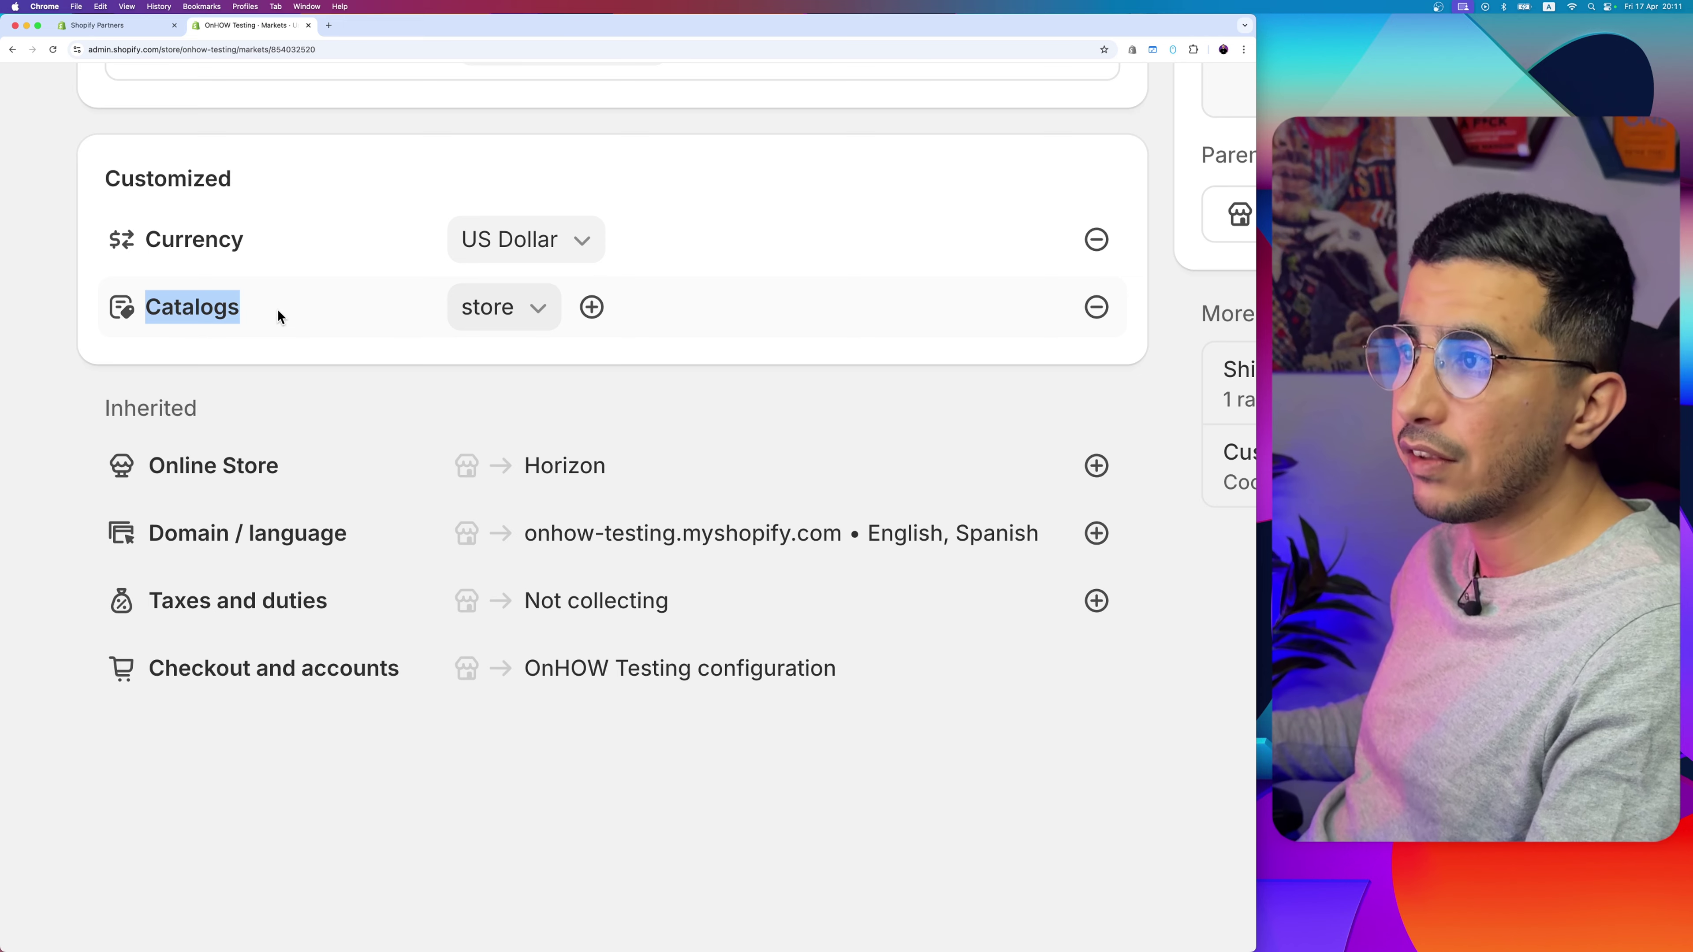
scroll(466, 280, "up", 4)
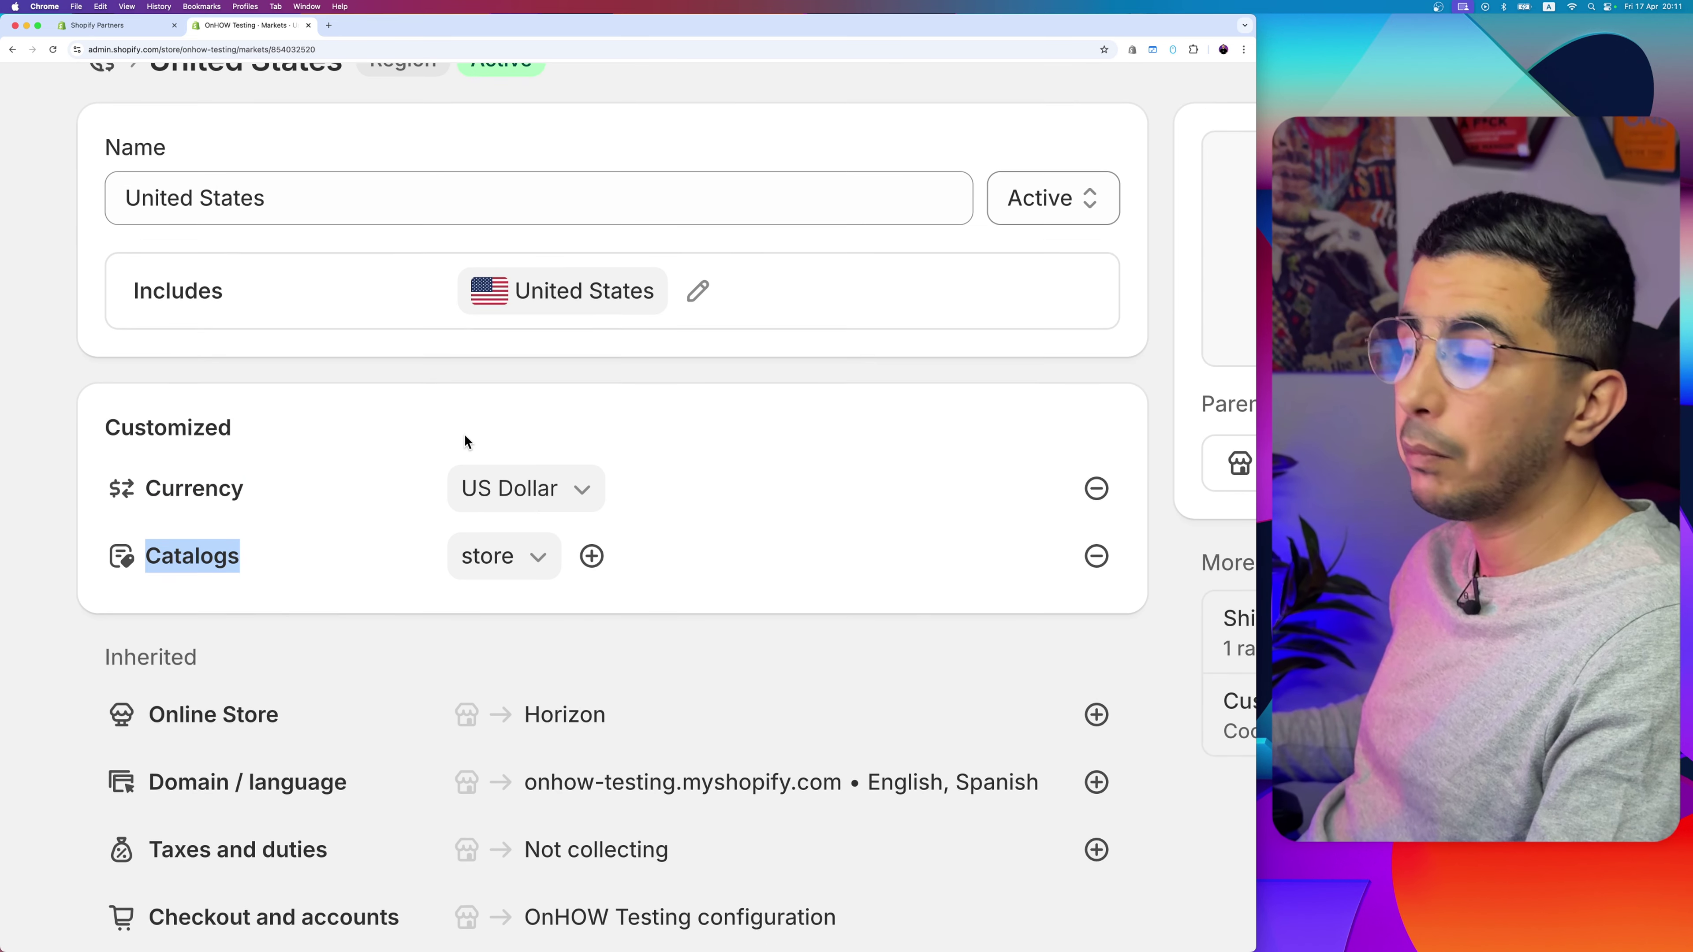
scroll(507, 442, "down", 2)
left_click(533, 440)
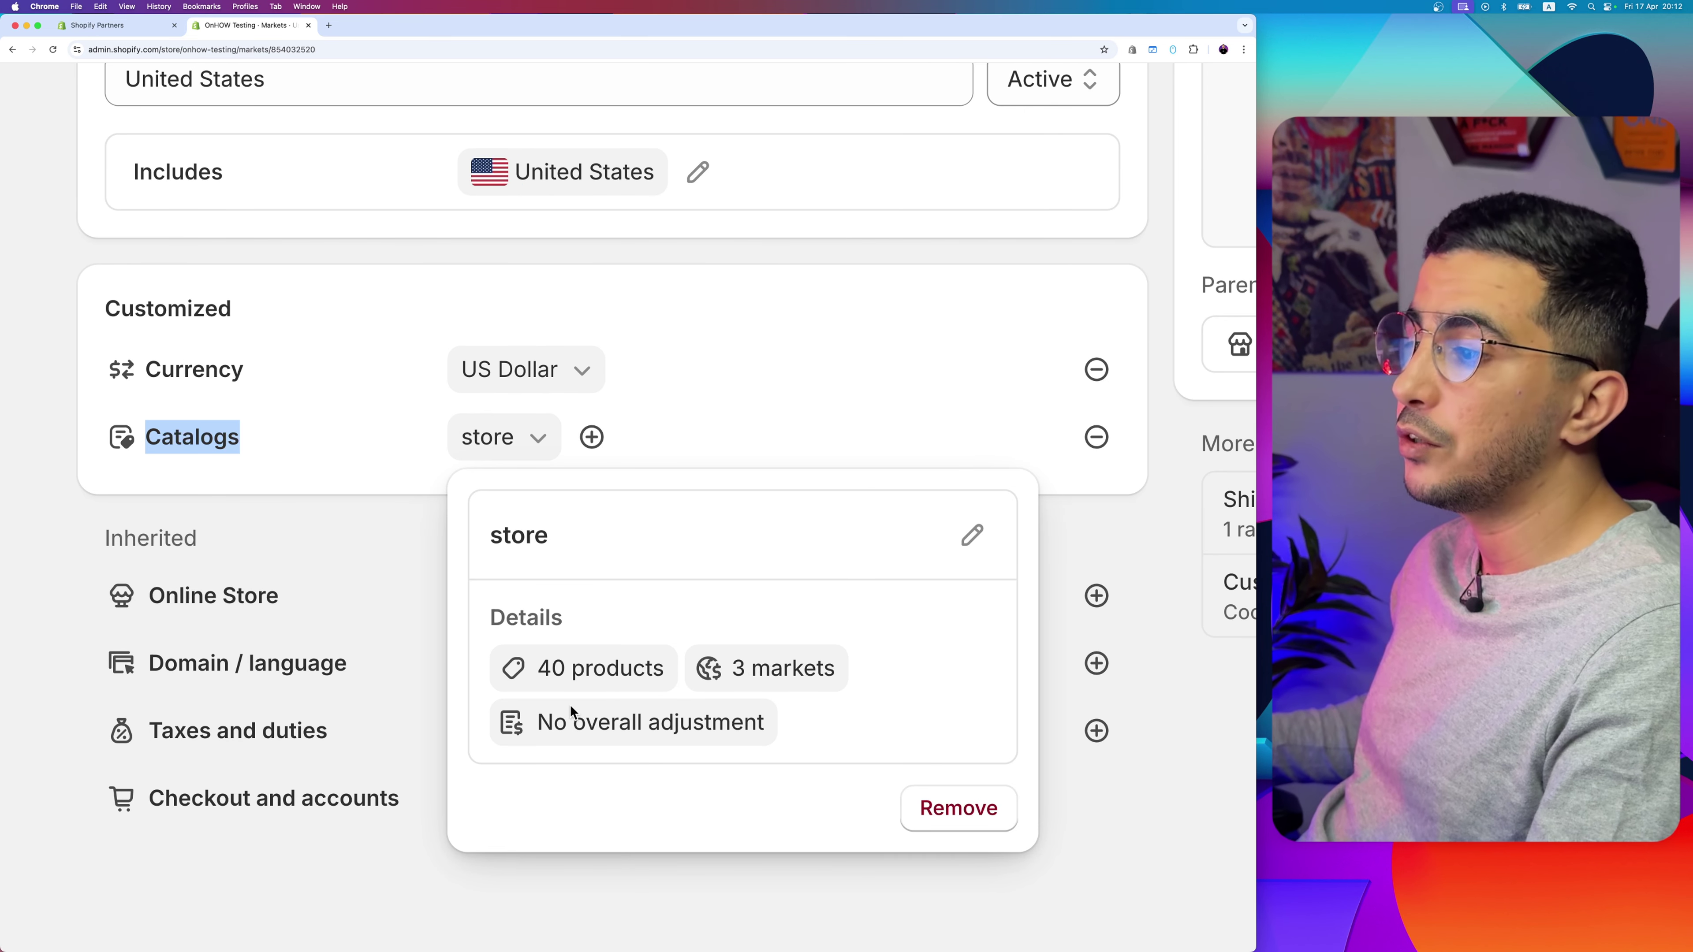
left_click(322, 482)
scroll(323, 481, "down", 4)
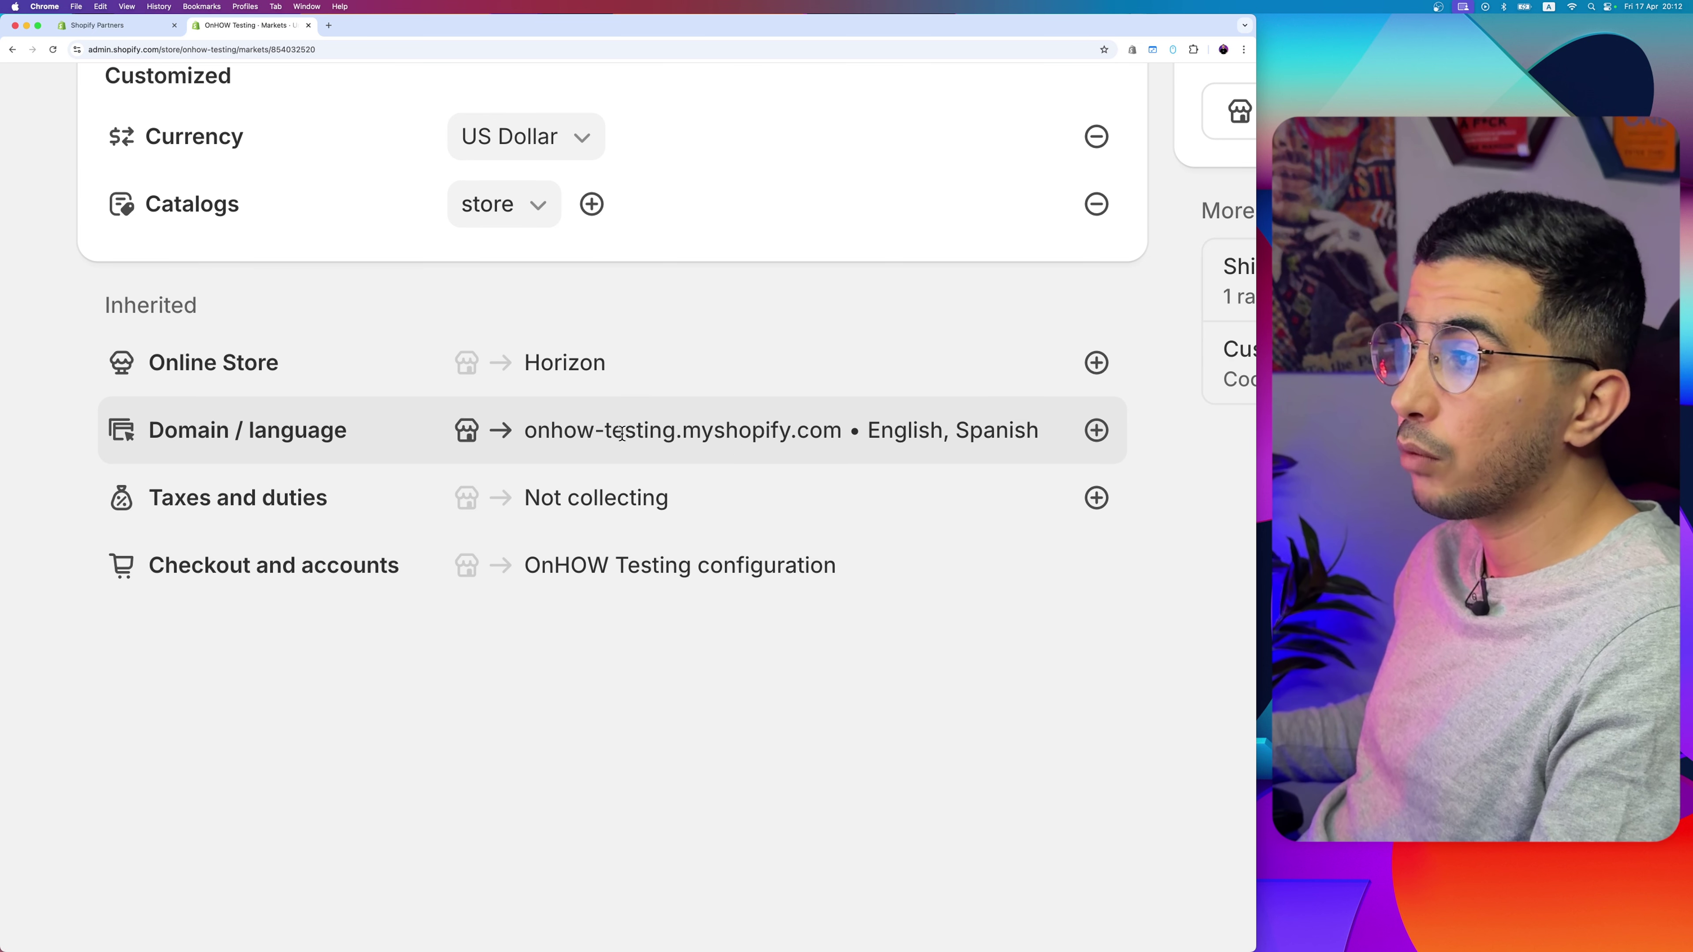
scroll(853, 460, "up", 8)
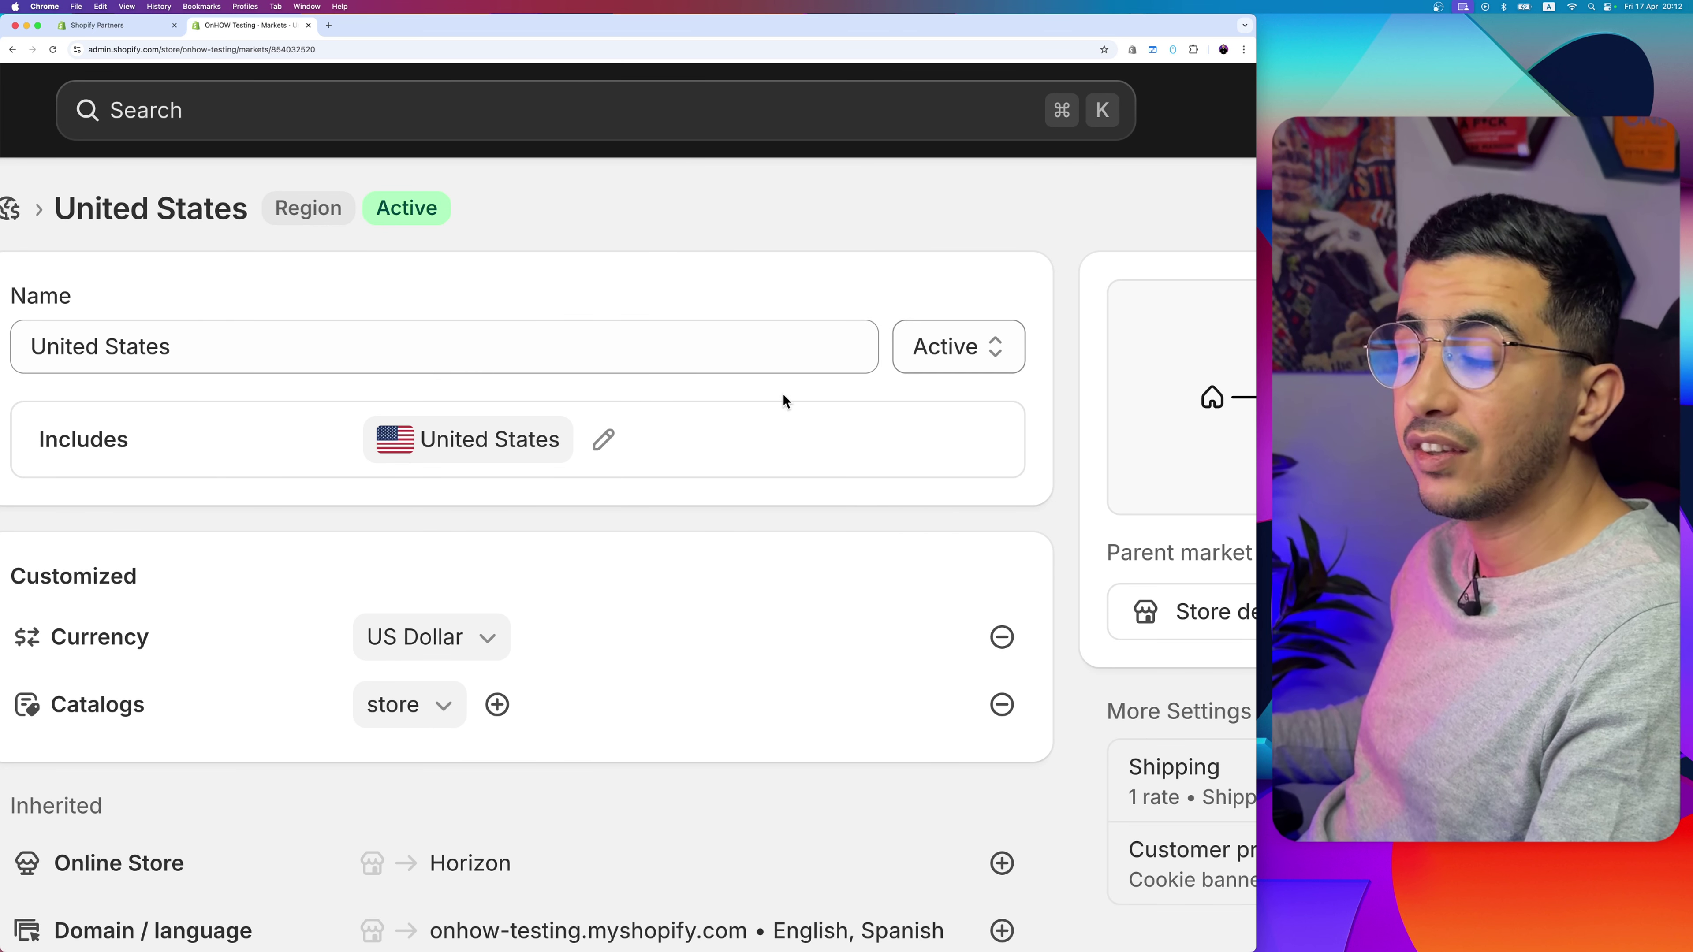
- Open the Necklace product from the product list and expand its Gold variants
scroll(499, 489, "left", 3)
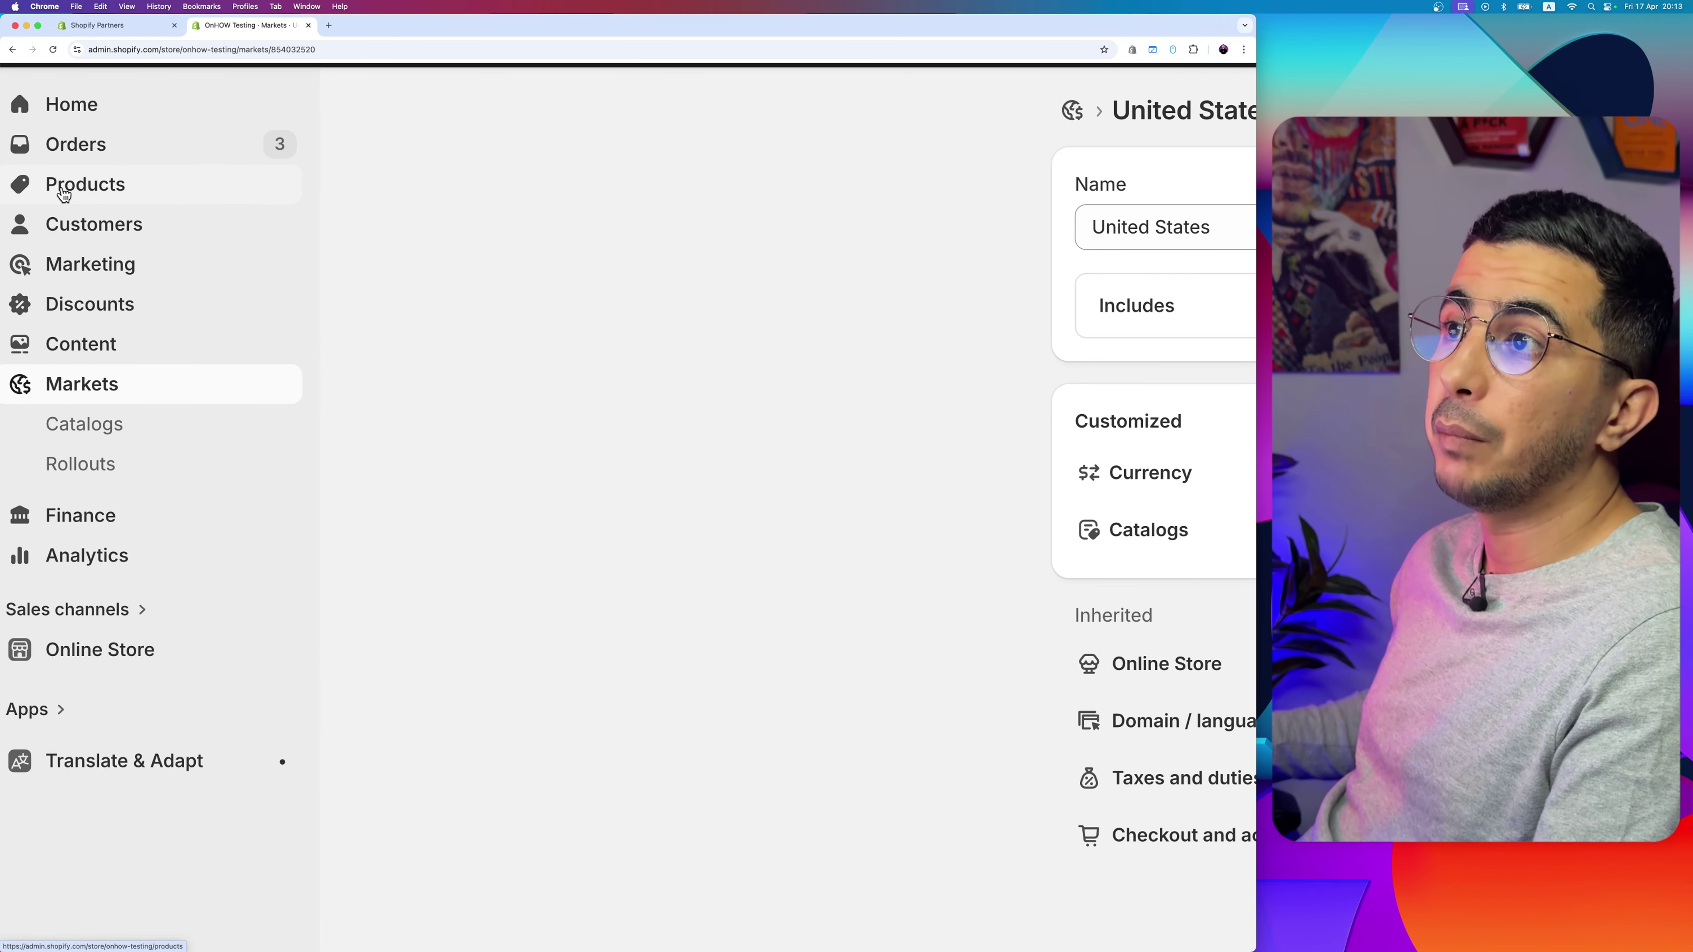
left_click(132, 187)
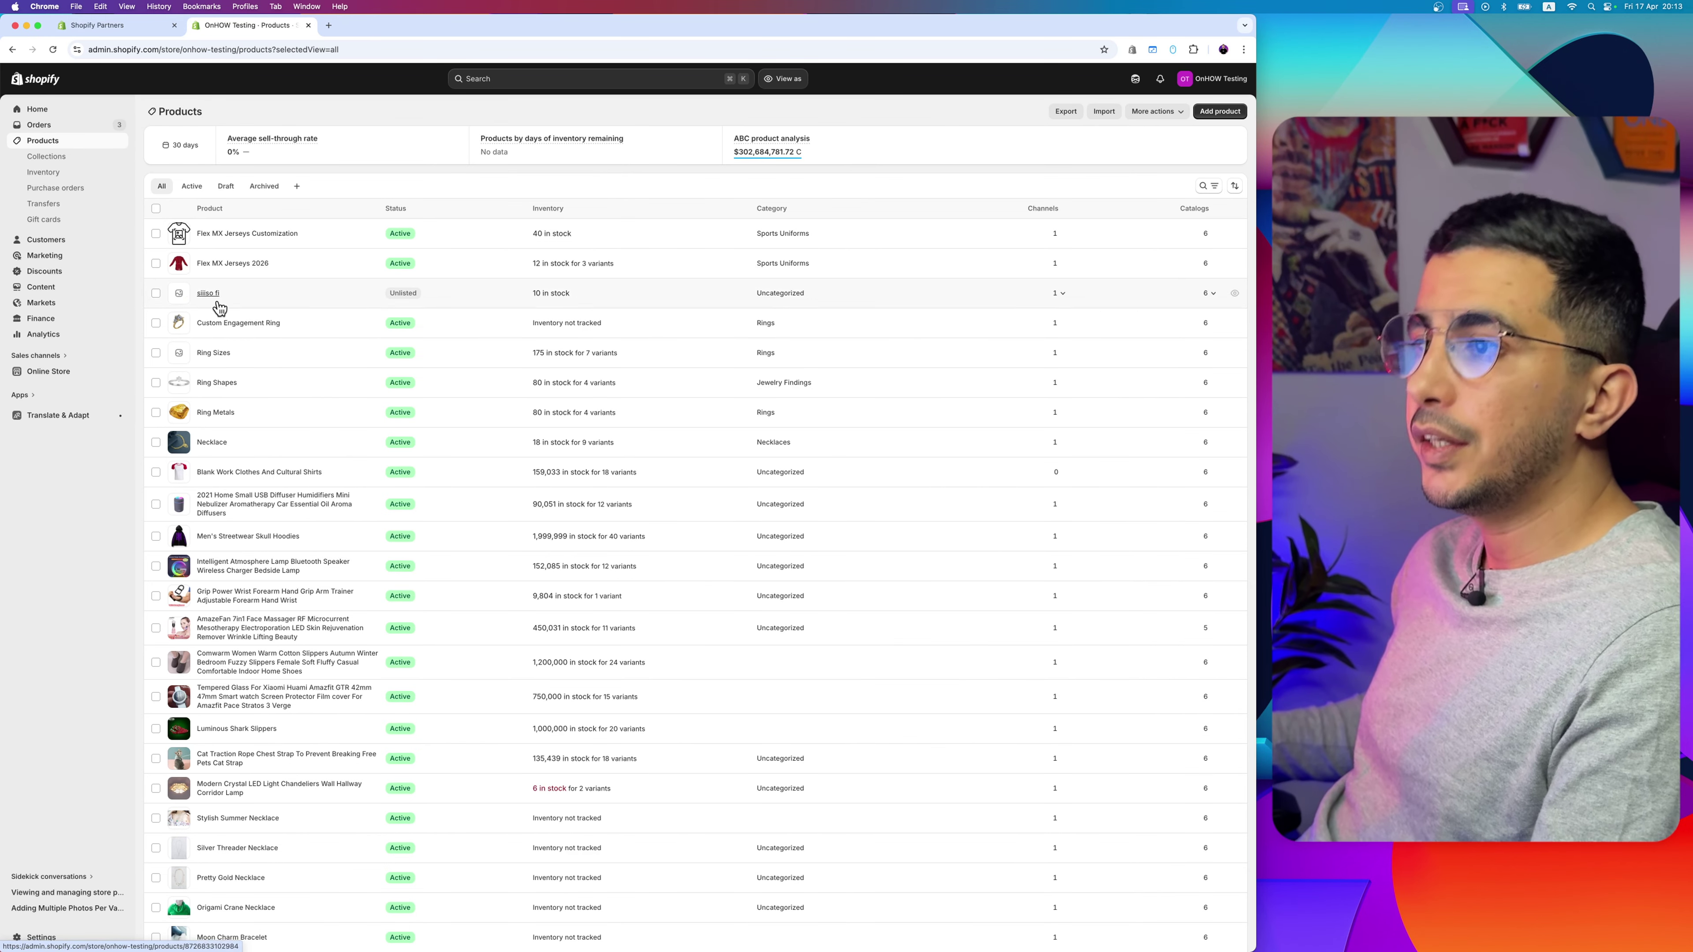
left_click(214, 443)
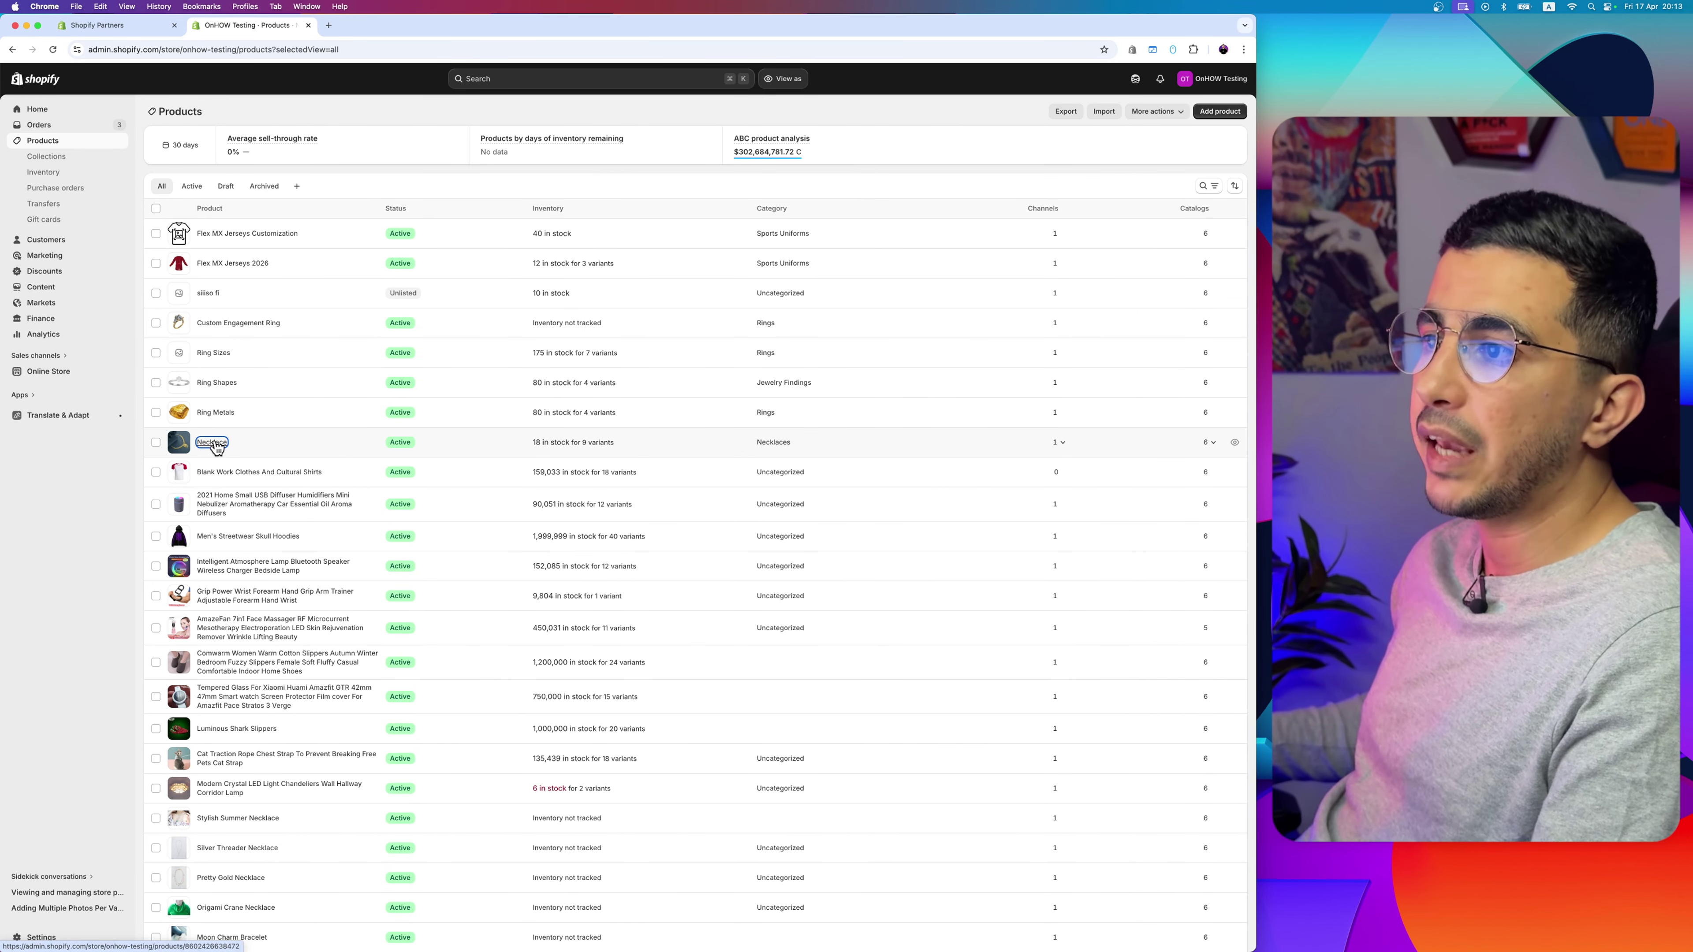
scroll(493, 467, "down", 5)
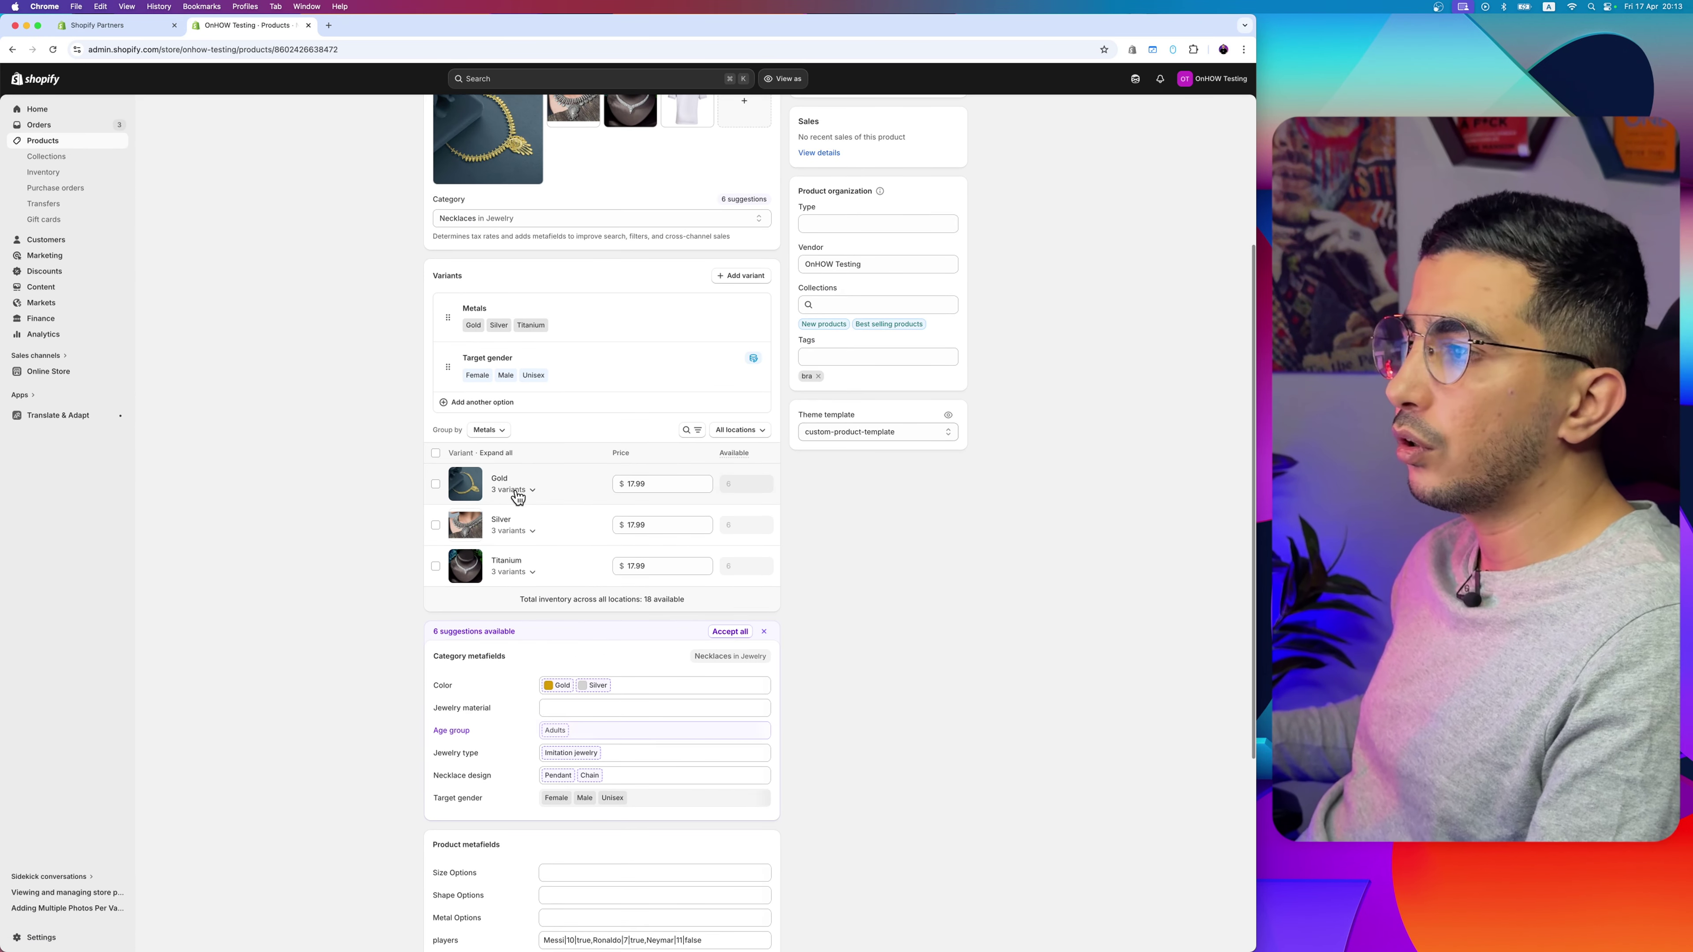
scroll(518, 497, "up", 5)
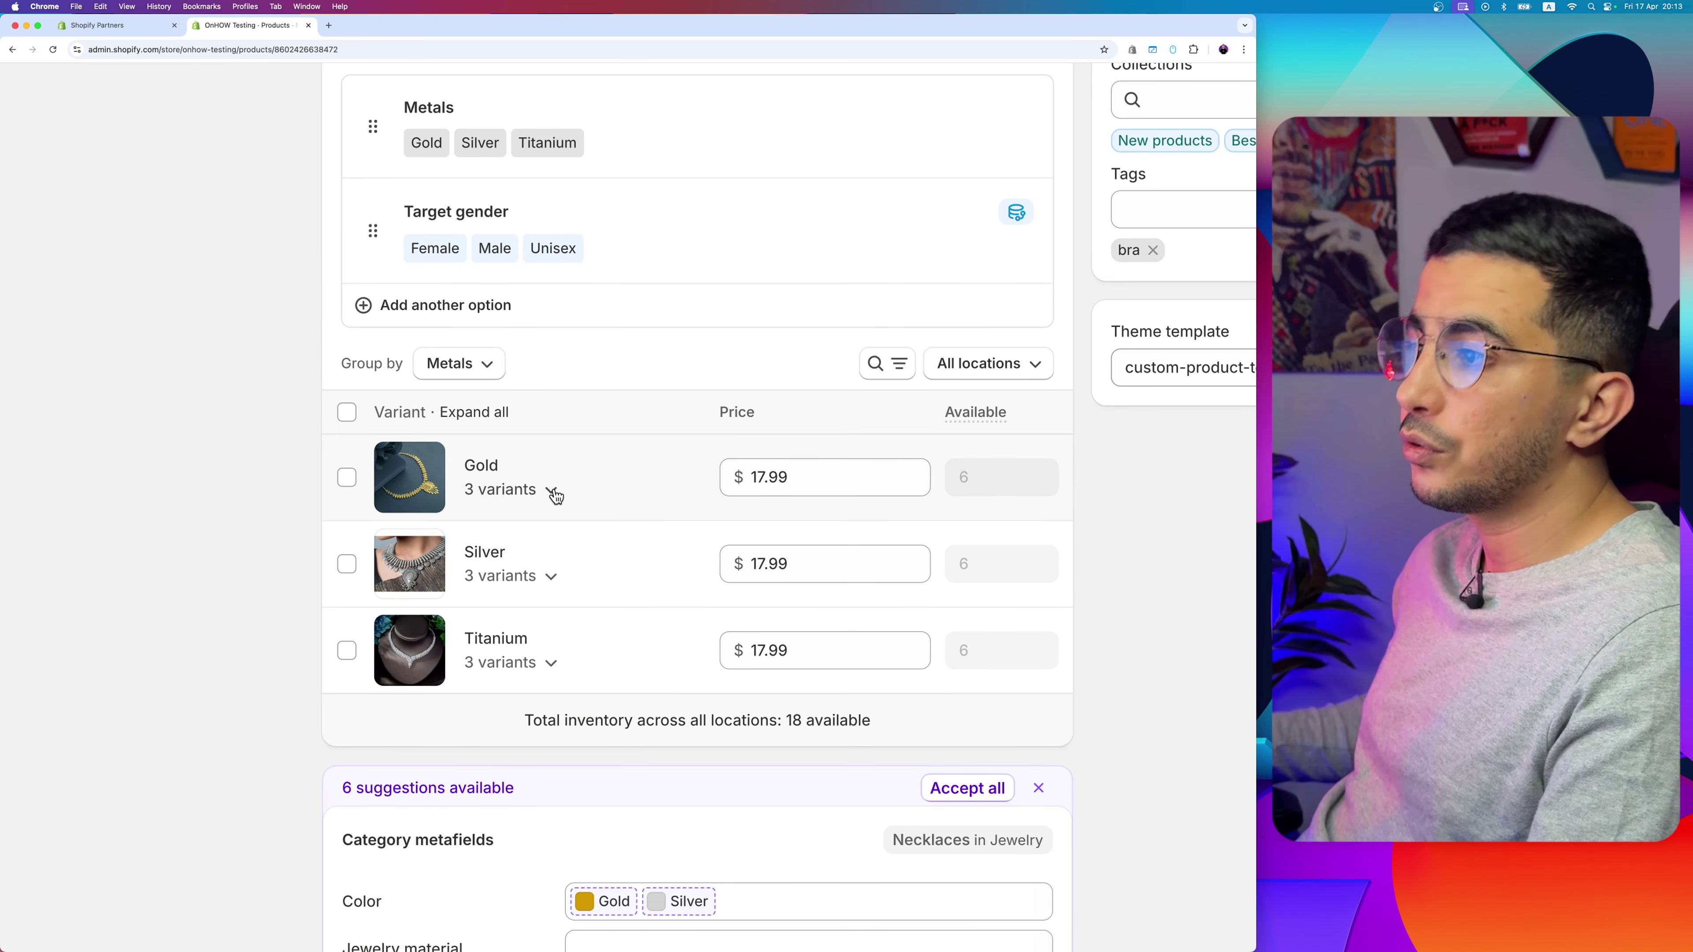
left_click(553, 493)
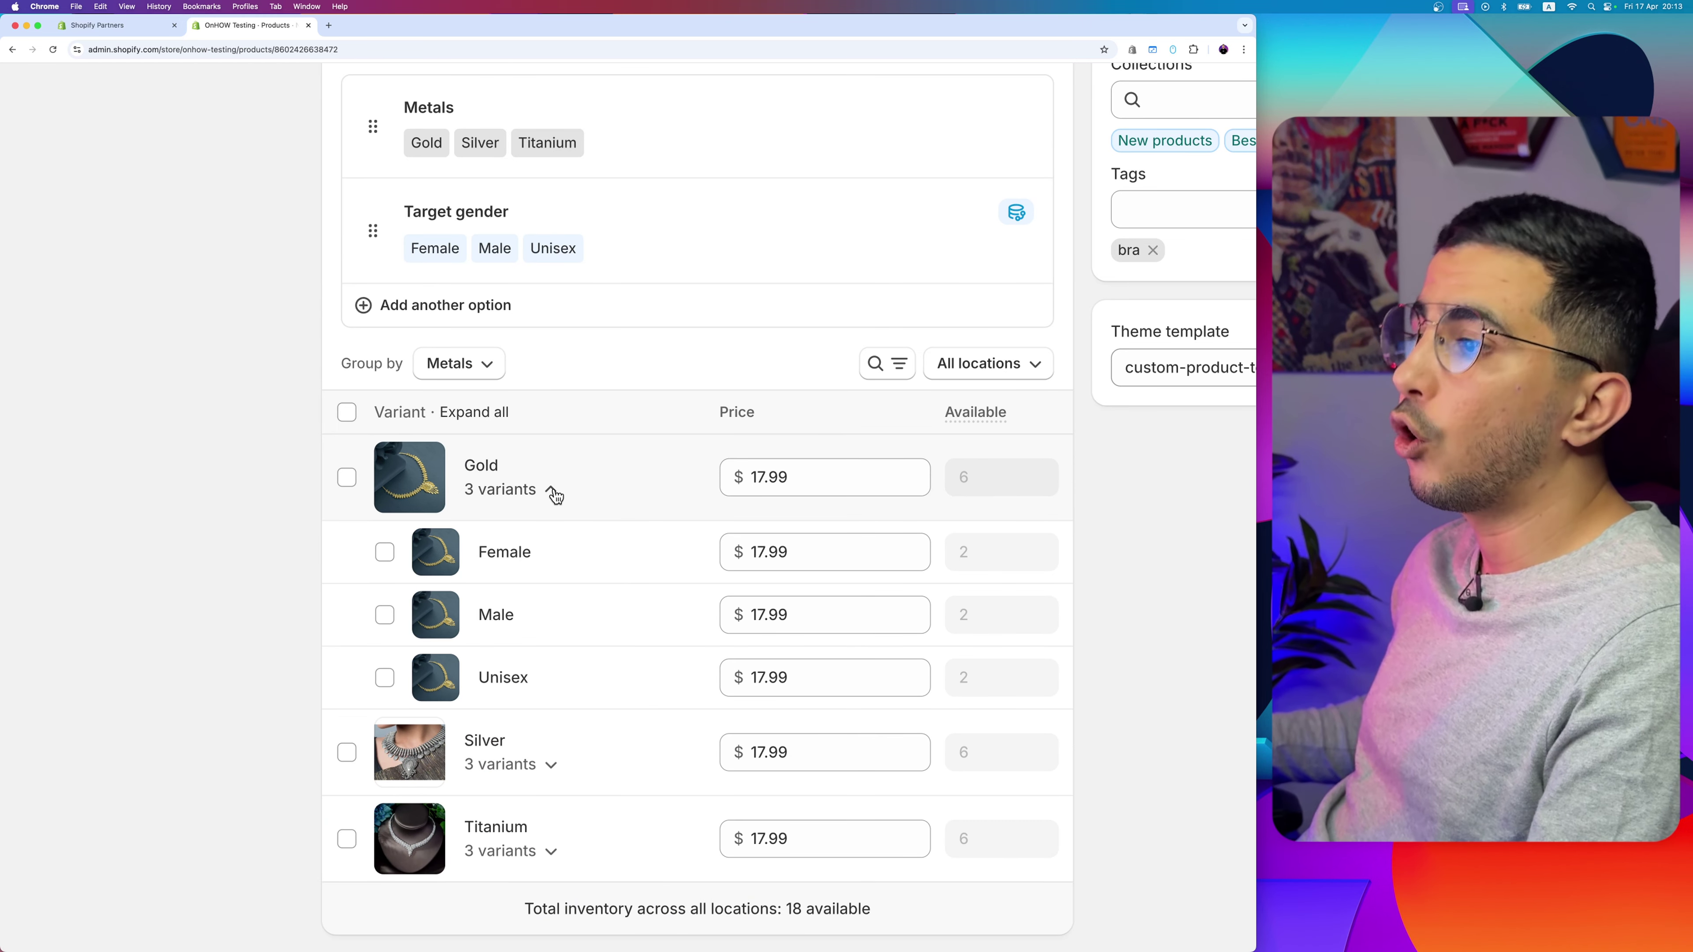
- Open the Necklace's Gold / Female variant and check its inventory tracking setting and the stock at the Kansas location
left_click(504, 552)
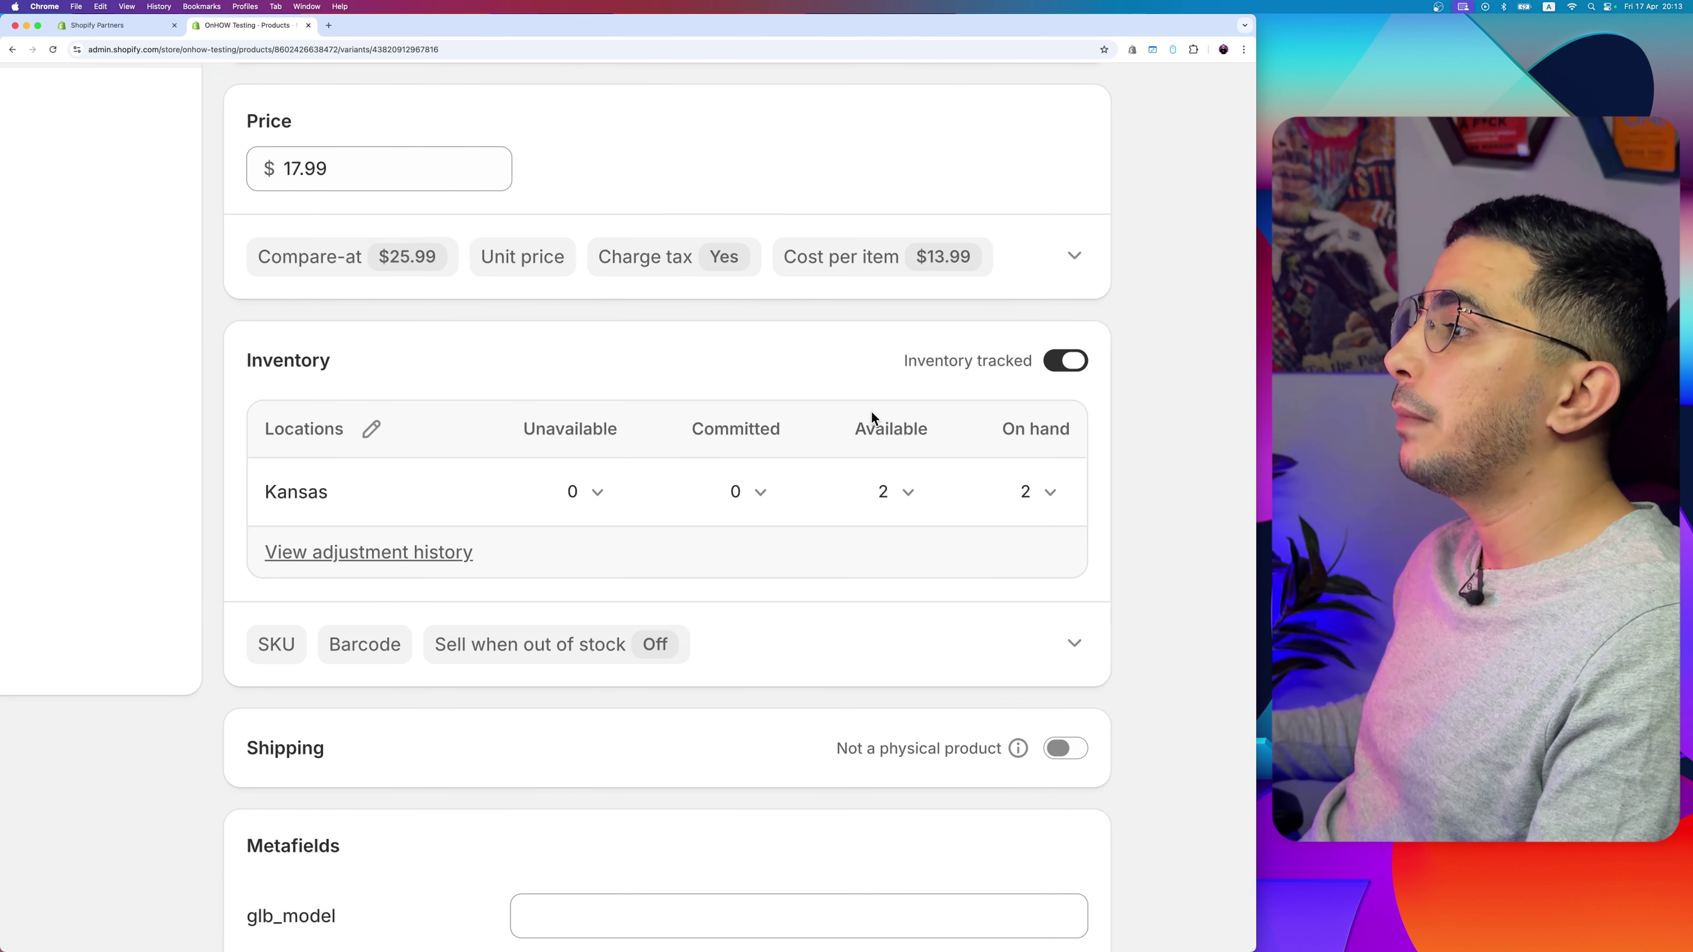
left_click_drag(700, 360, 883, 362)
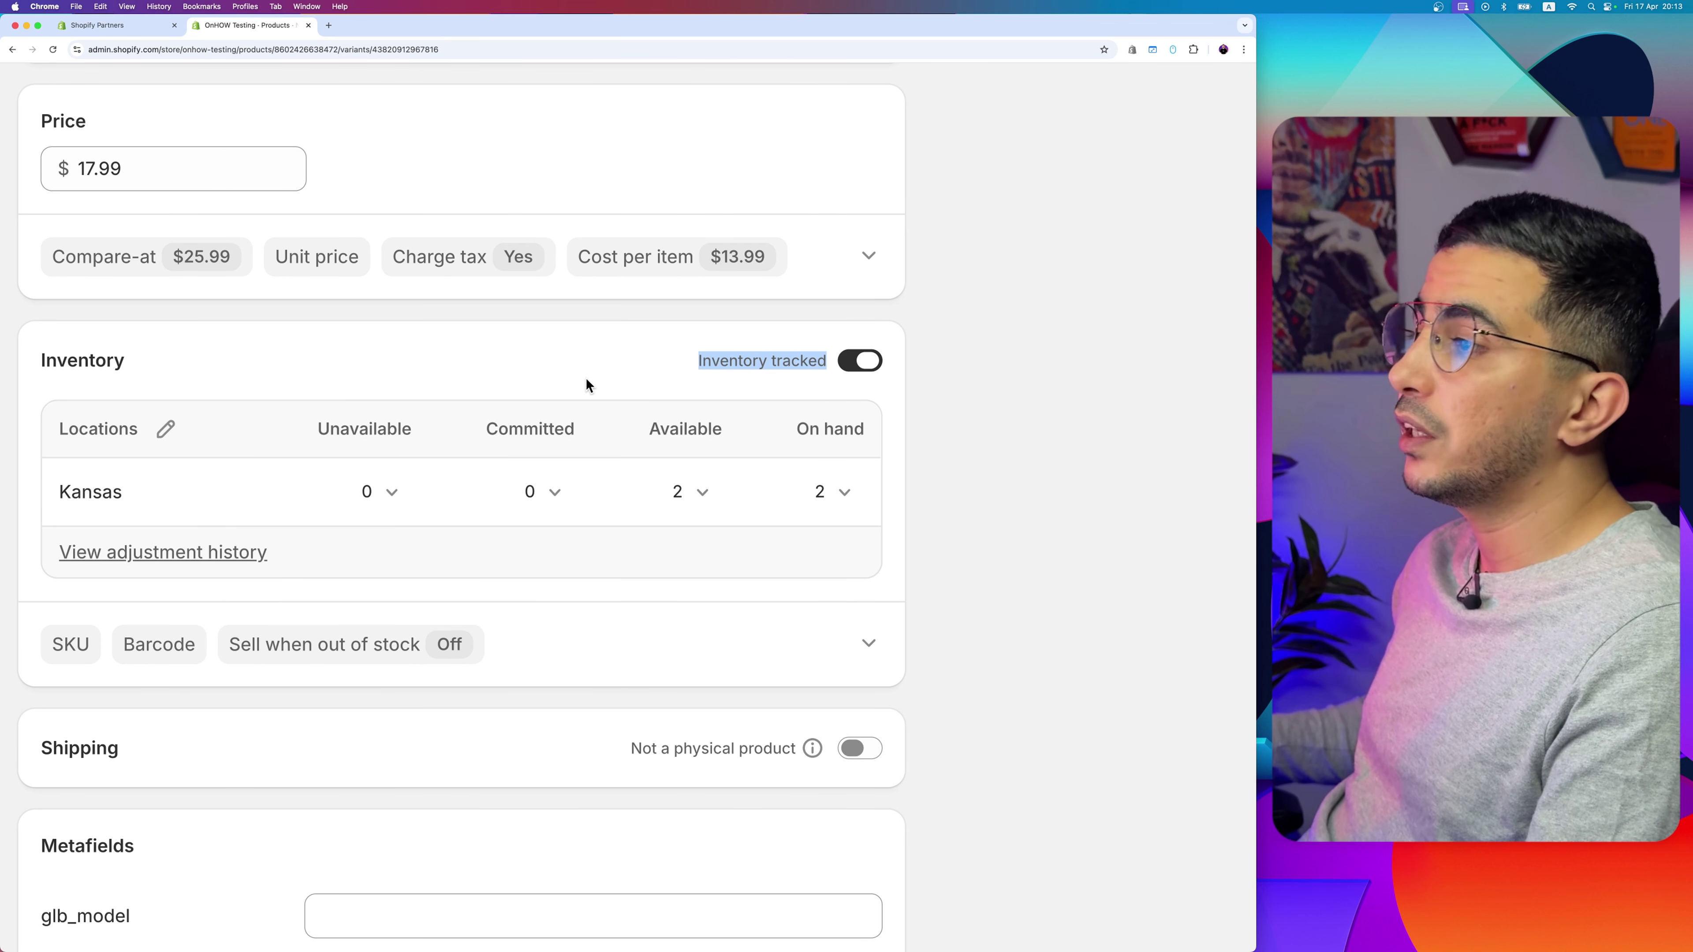
left_click_drag(241, 480, 352, 495)
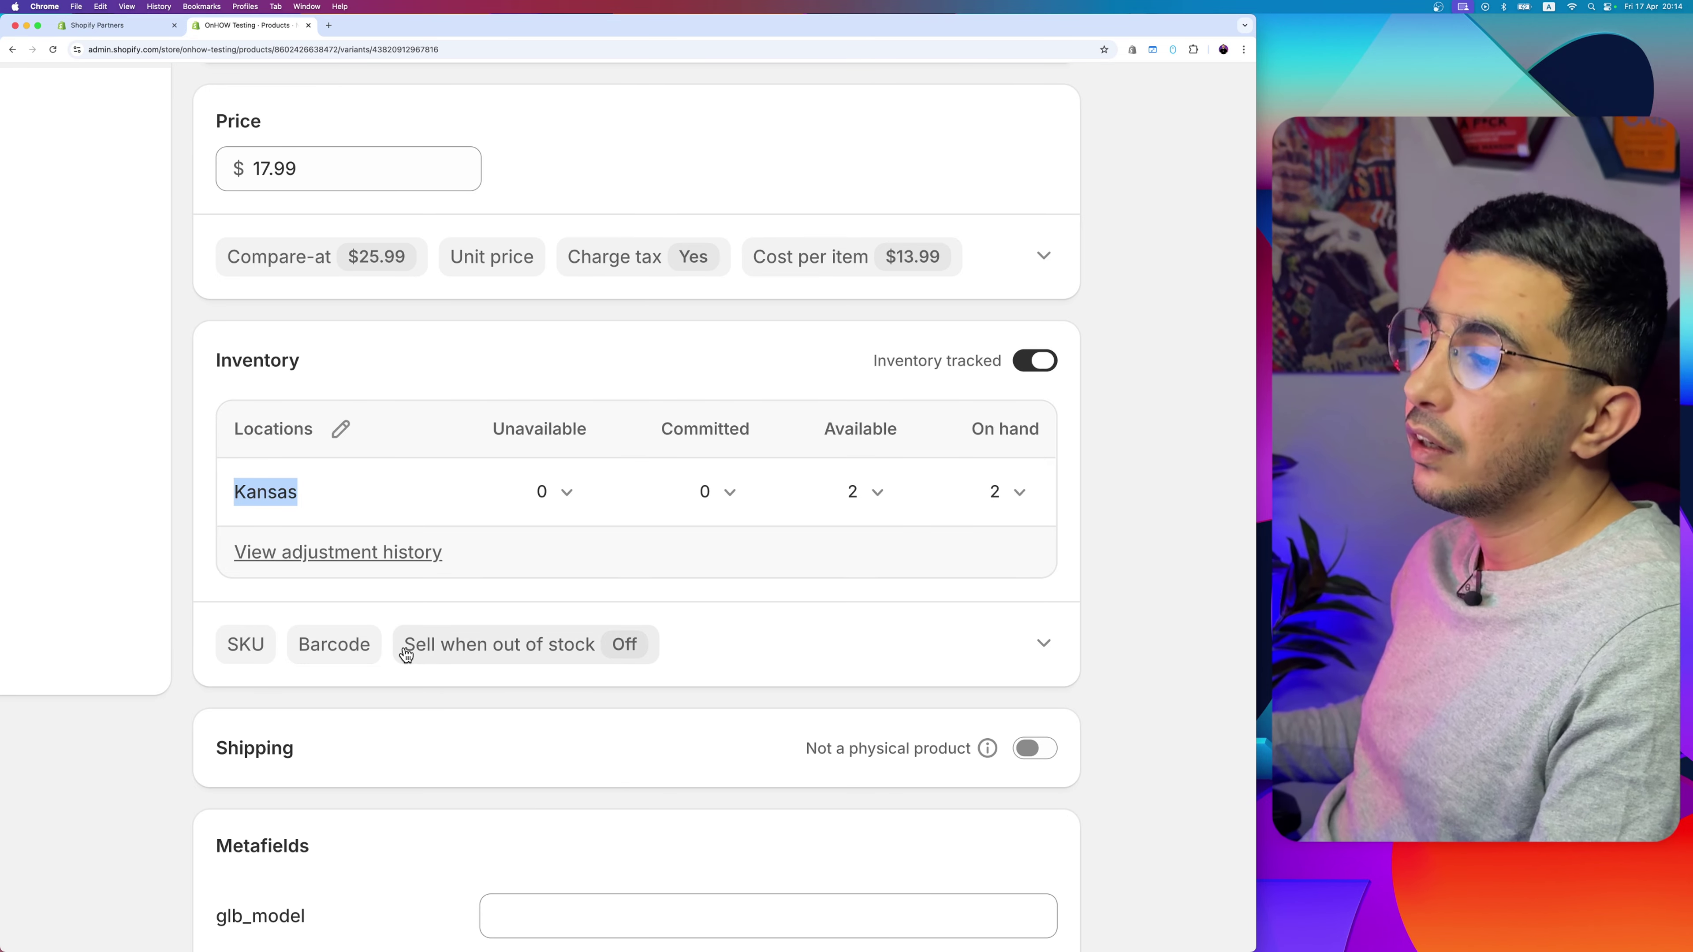
- Try enabling Continue selling when out of stock in the Gold / Female variant's inventory details, and discard the unsaved change
left_click(463, 658)
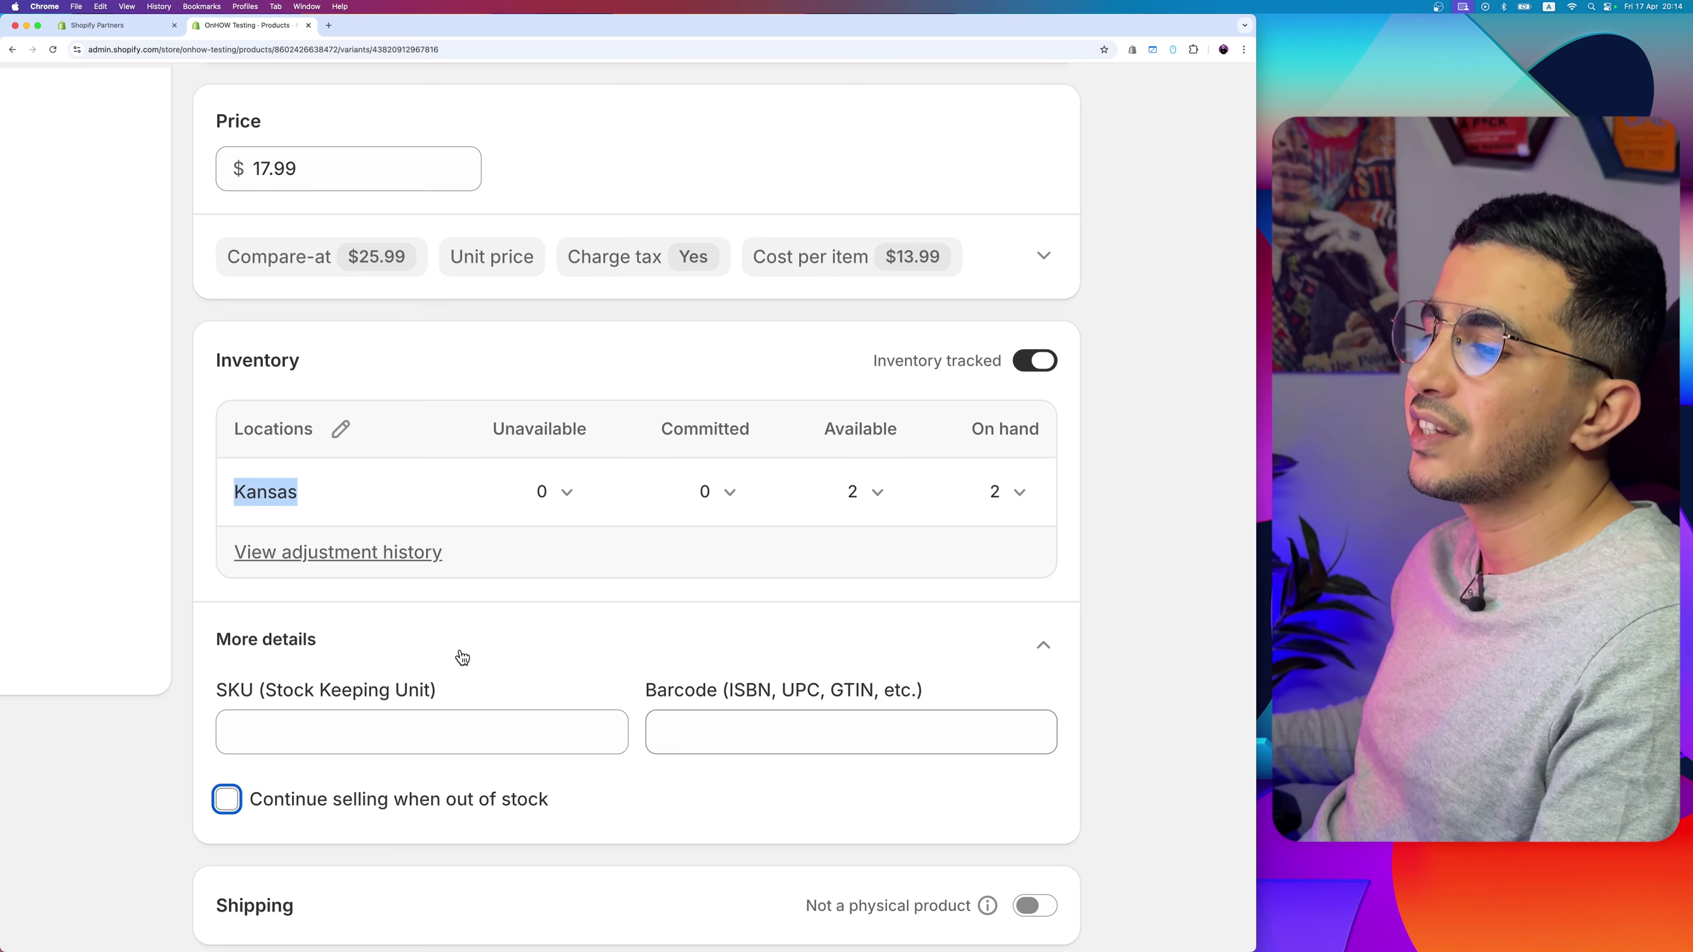
scroll(400, 668, "down", 2)
left_click(227, 667)
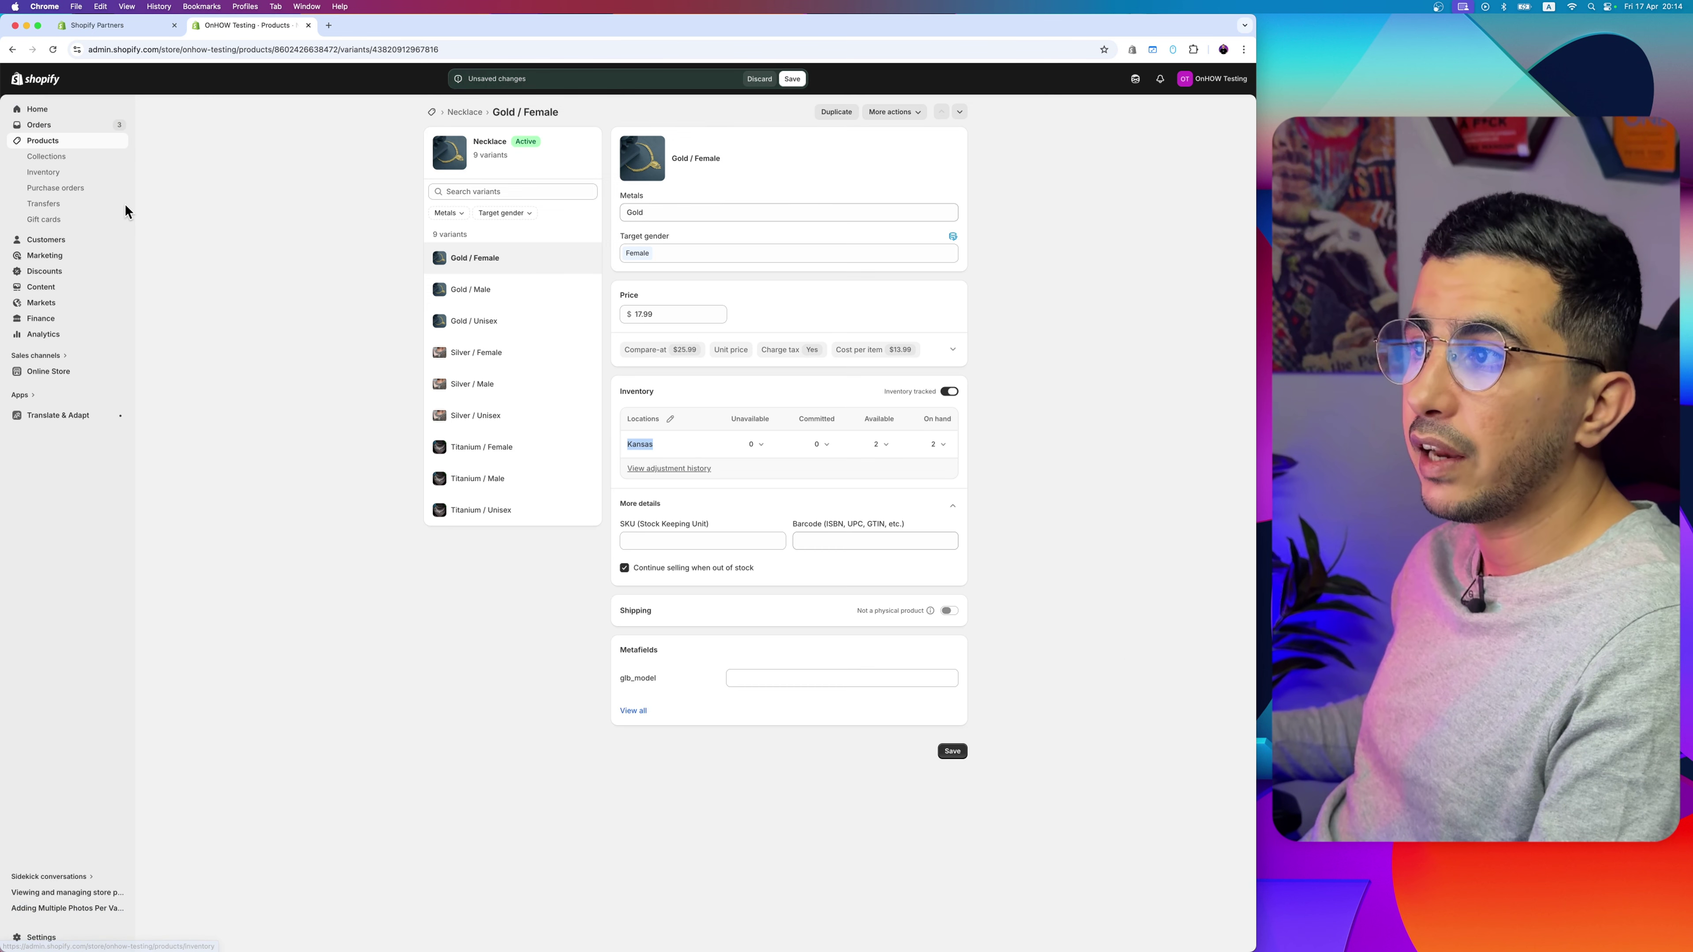
left_click(788, 79)
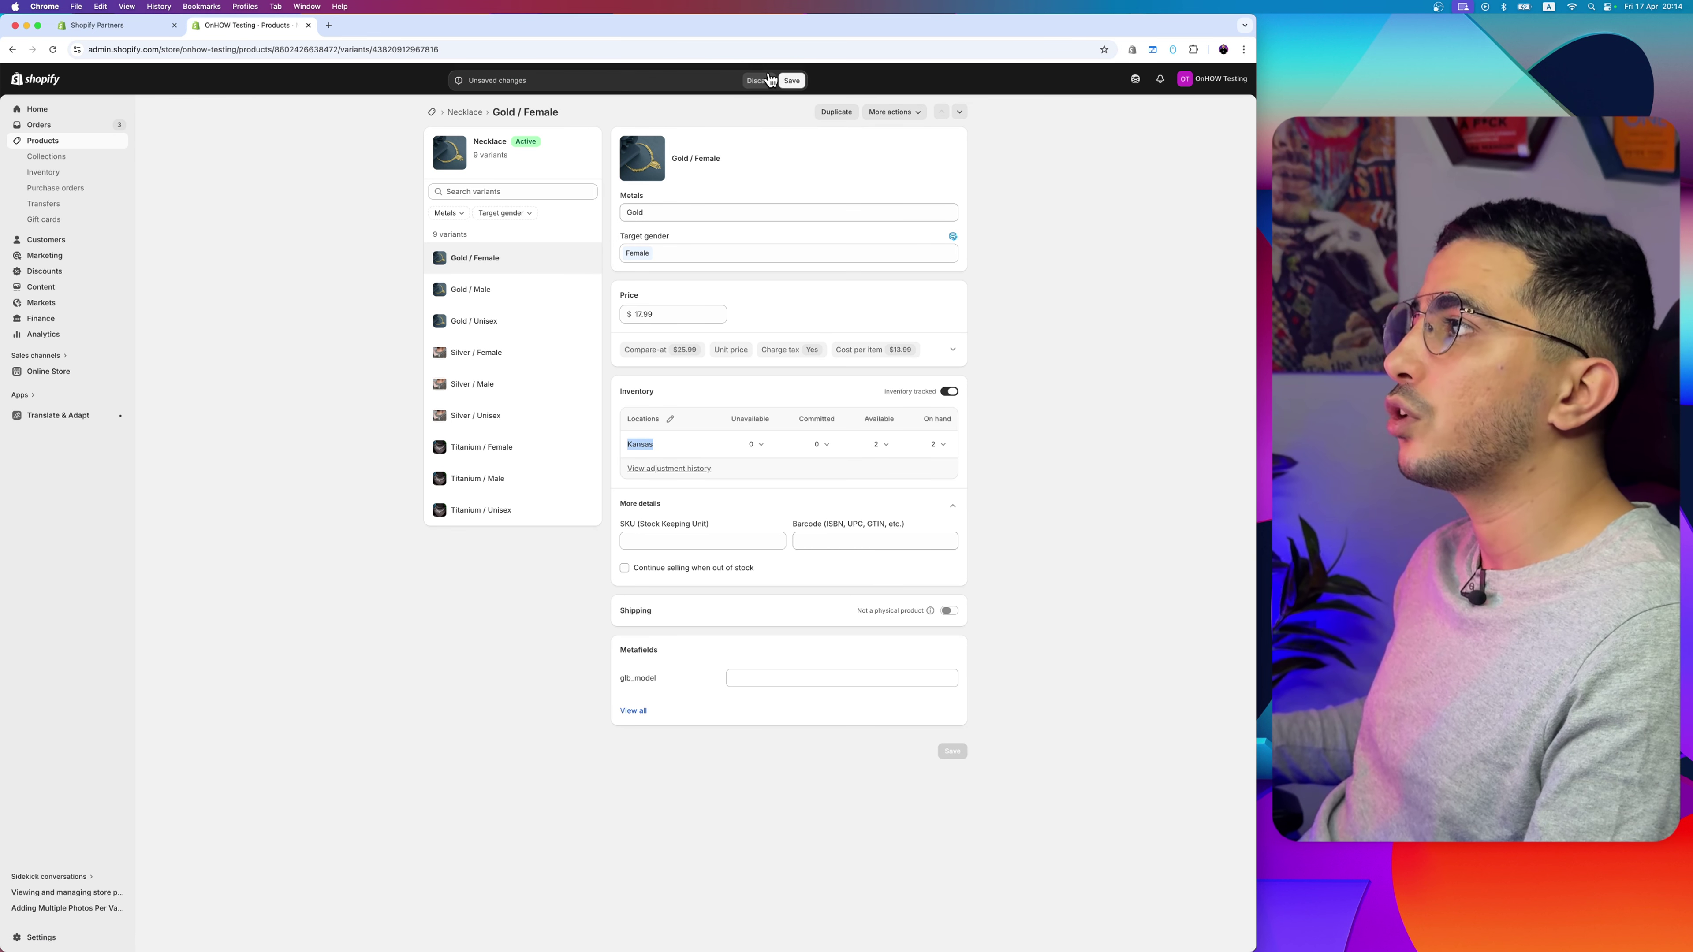
- Open the Kansas inventory list, select all variants in the store and open them for bulk editing
left_click(41, 174)
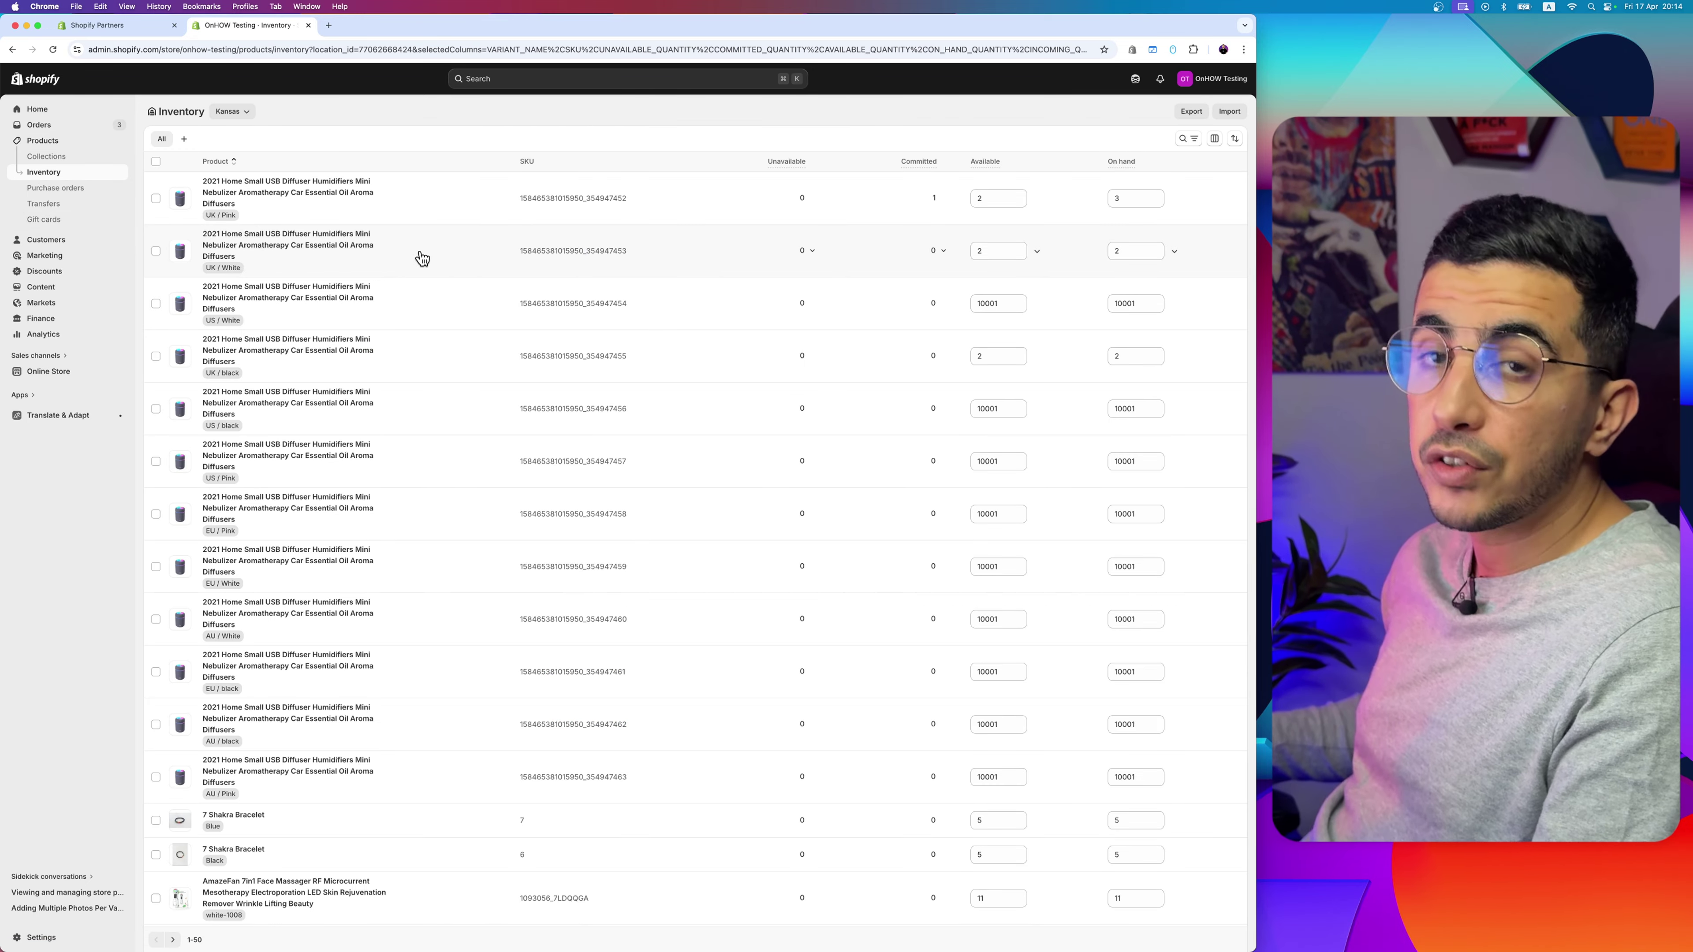
left_click(157, 162)
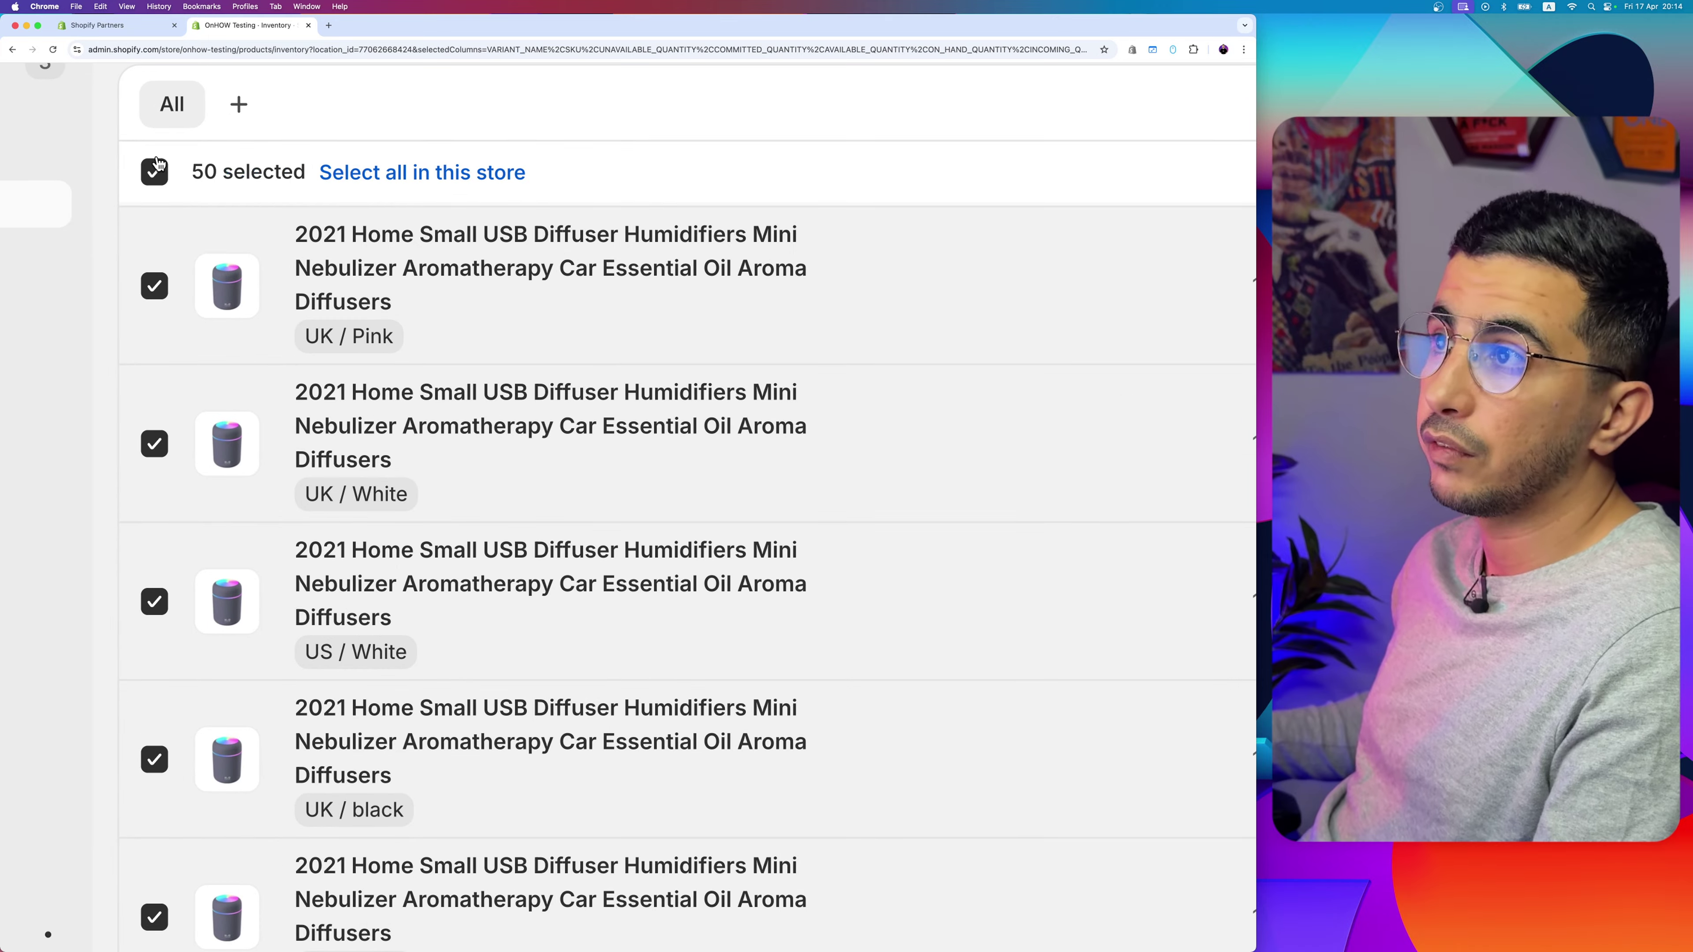
left_click(390, 176)
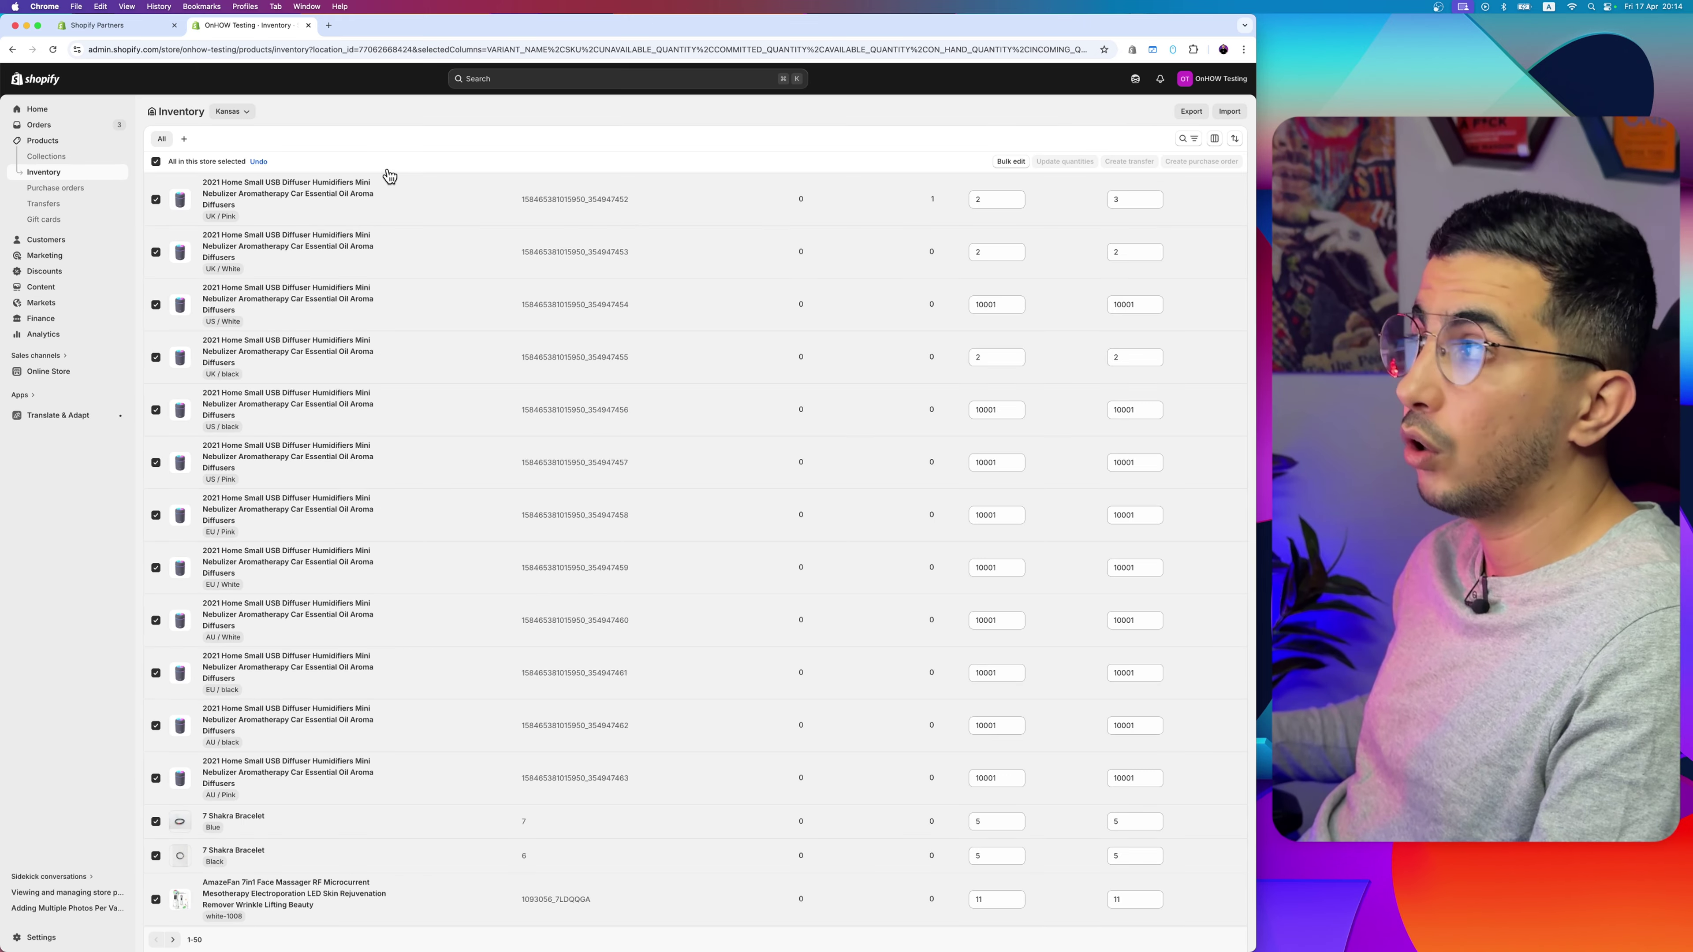
left_click(1004, 163)
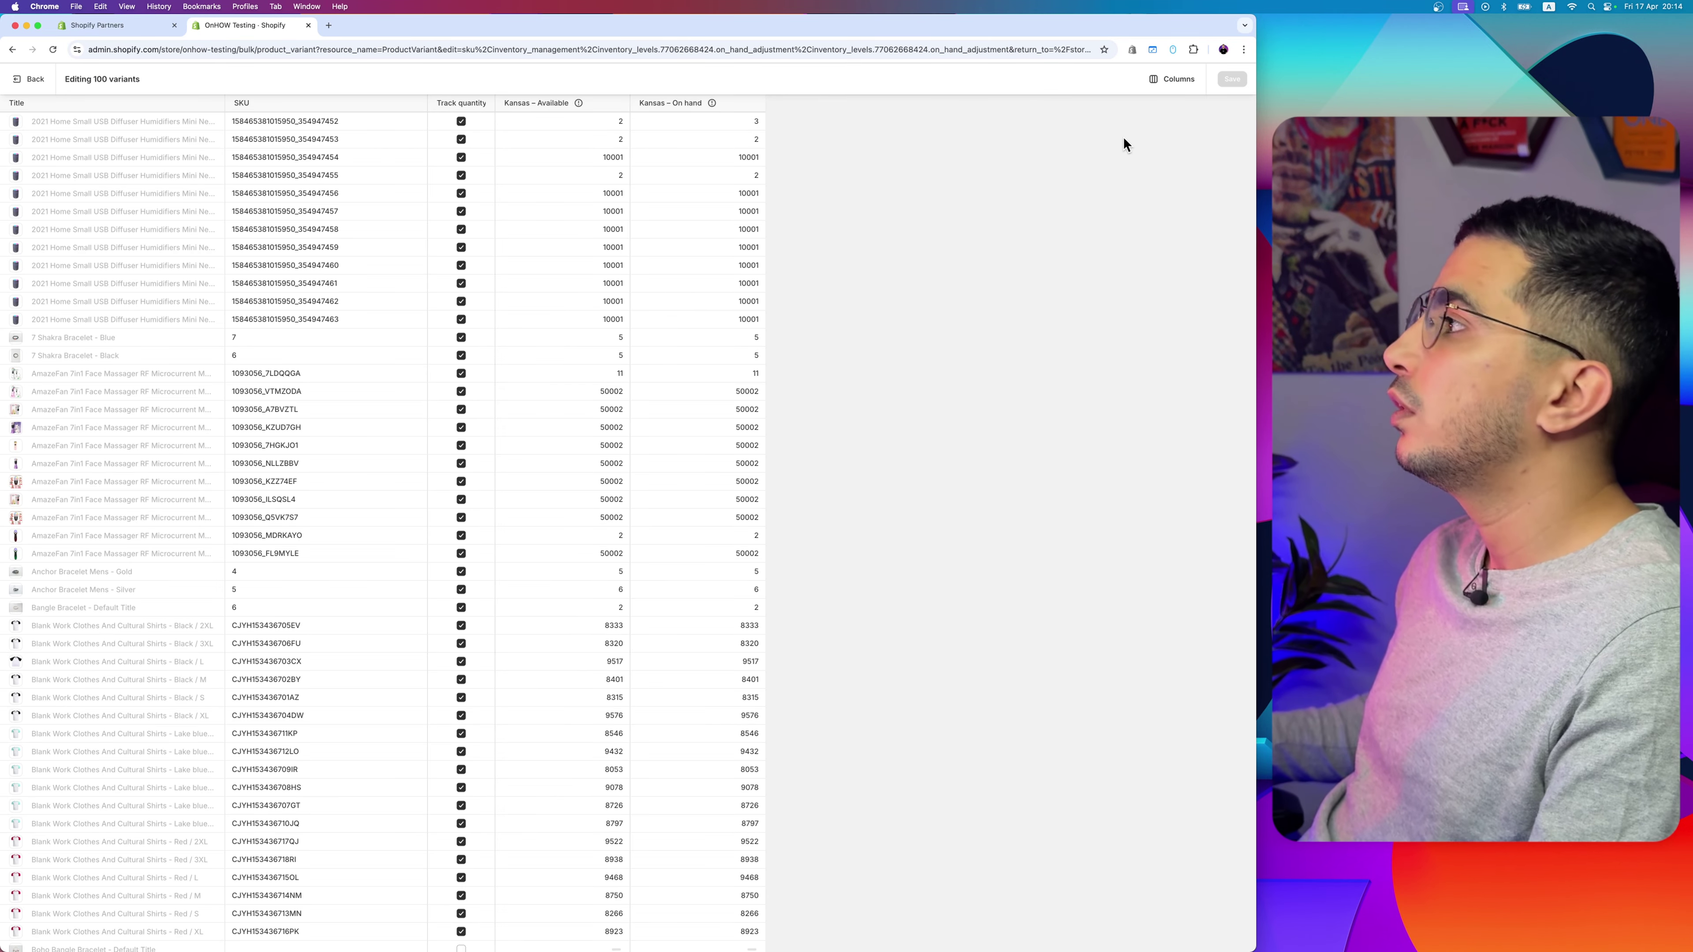
- Review the inventory column options of the bulk editor and examine which variants have Track quantity enabled
left_click(1177, 80)
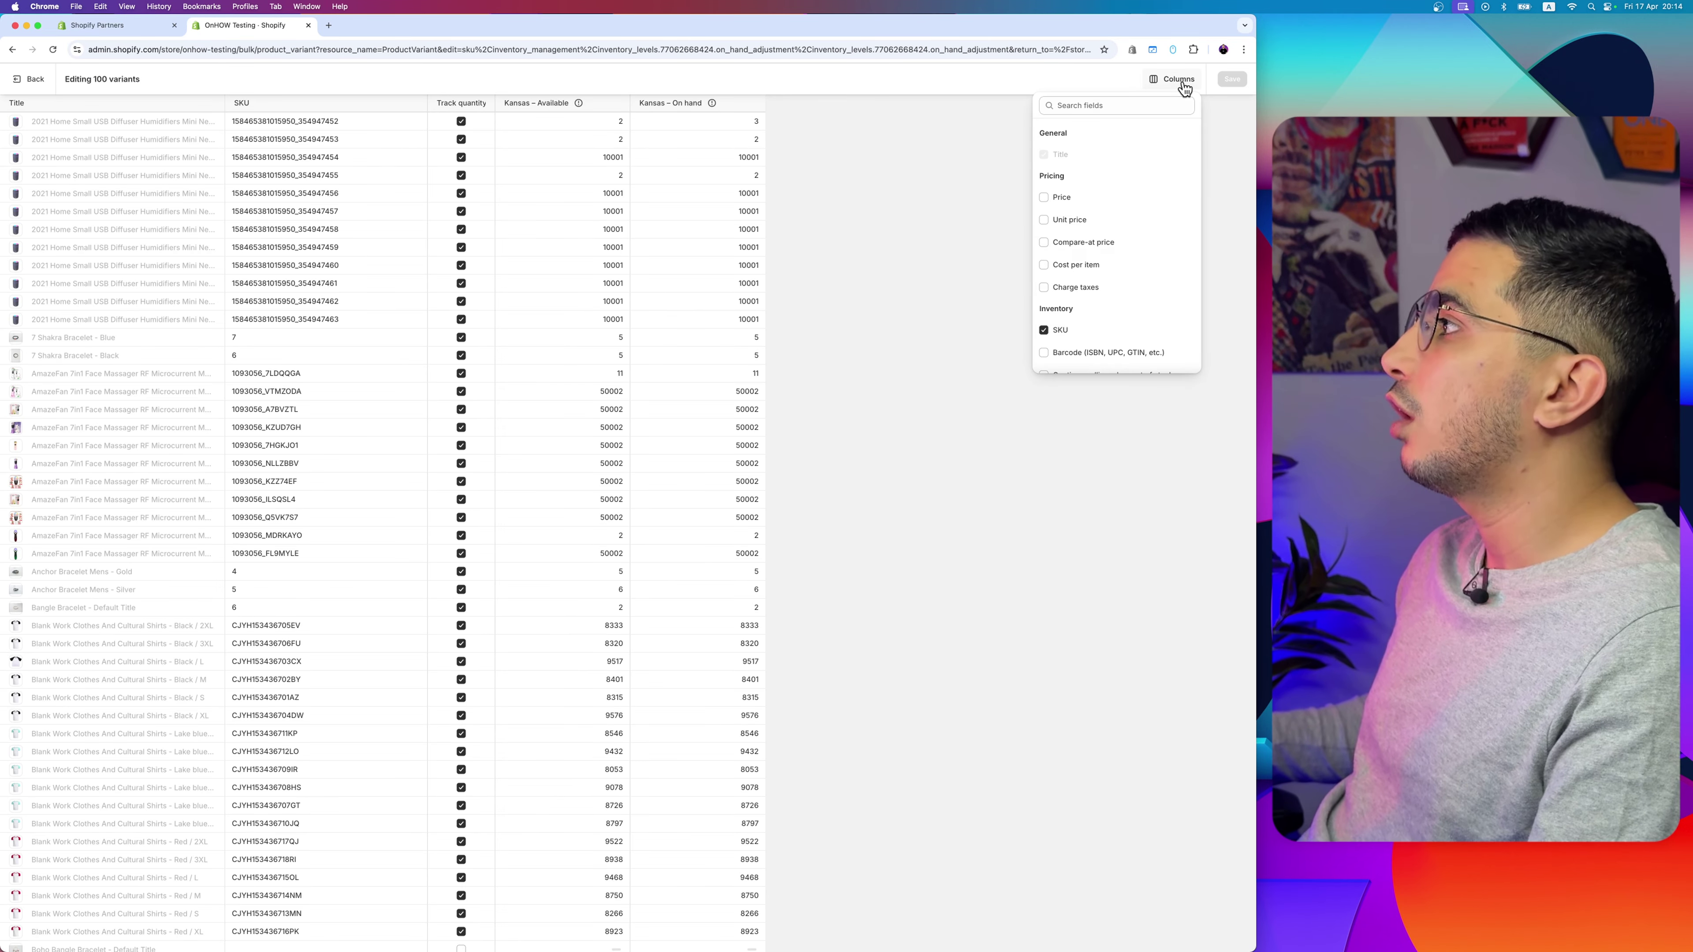
scroll(1100, 215, "down", 3)
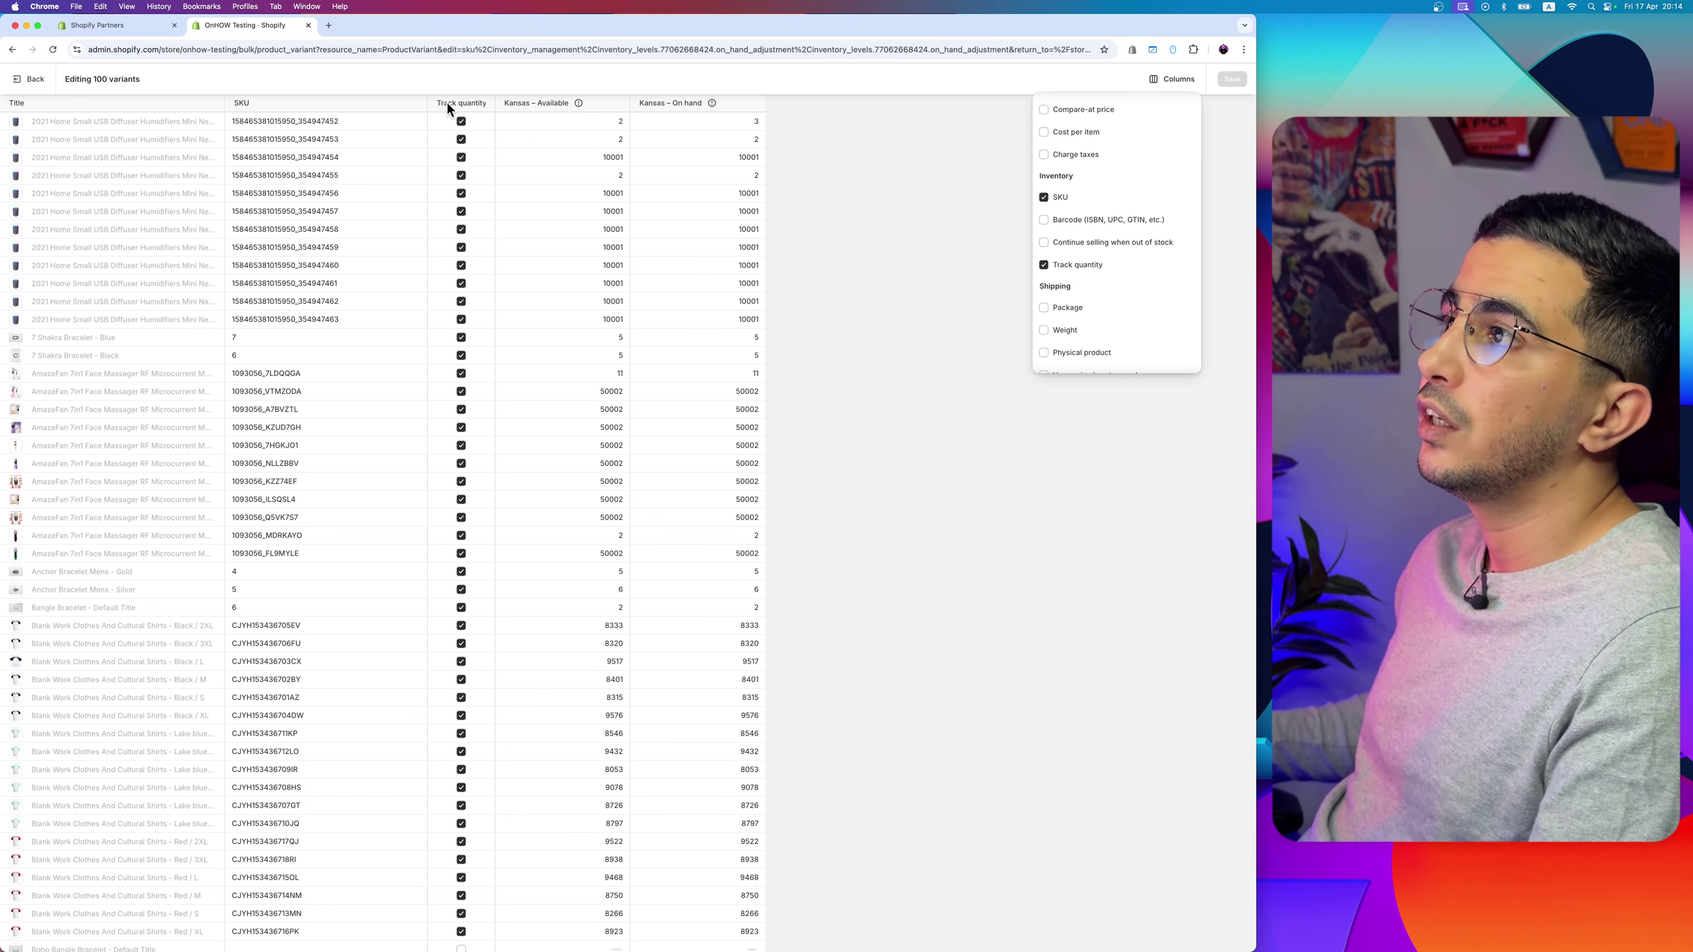
right_click(447, 102)
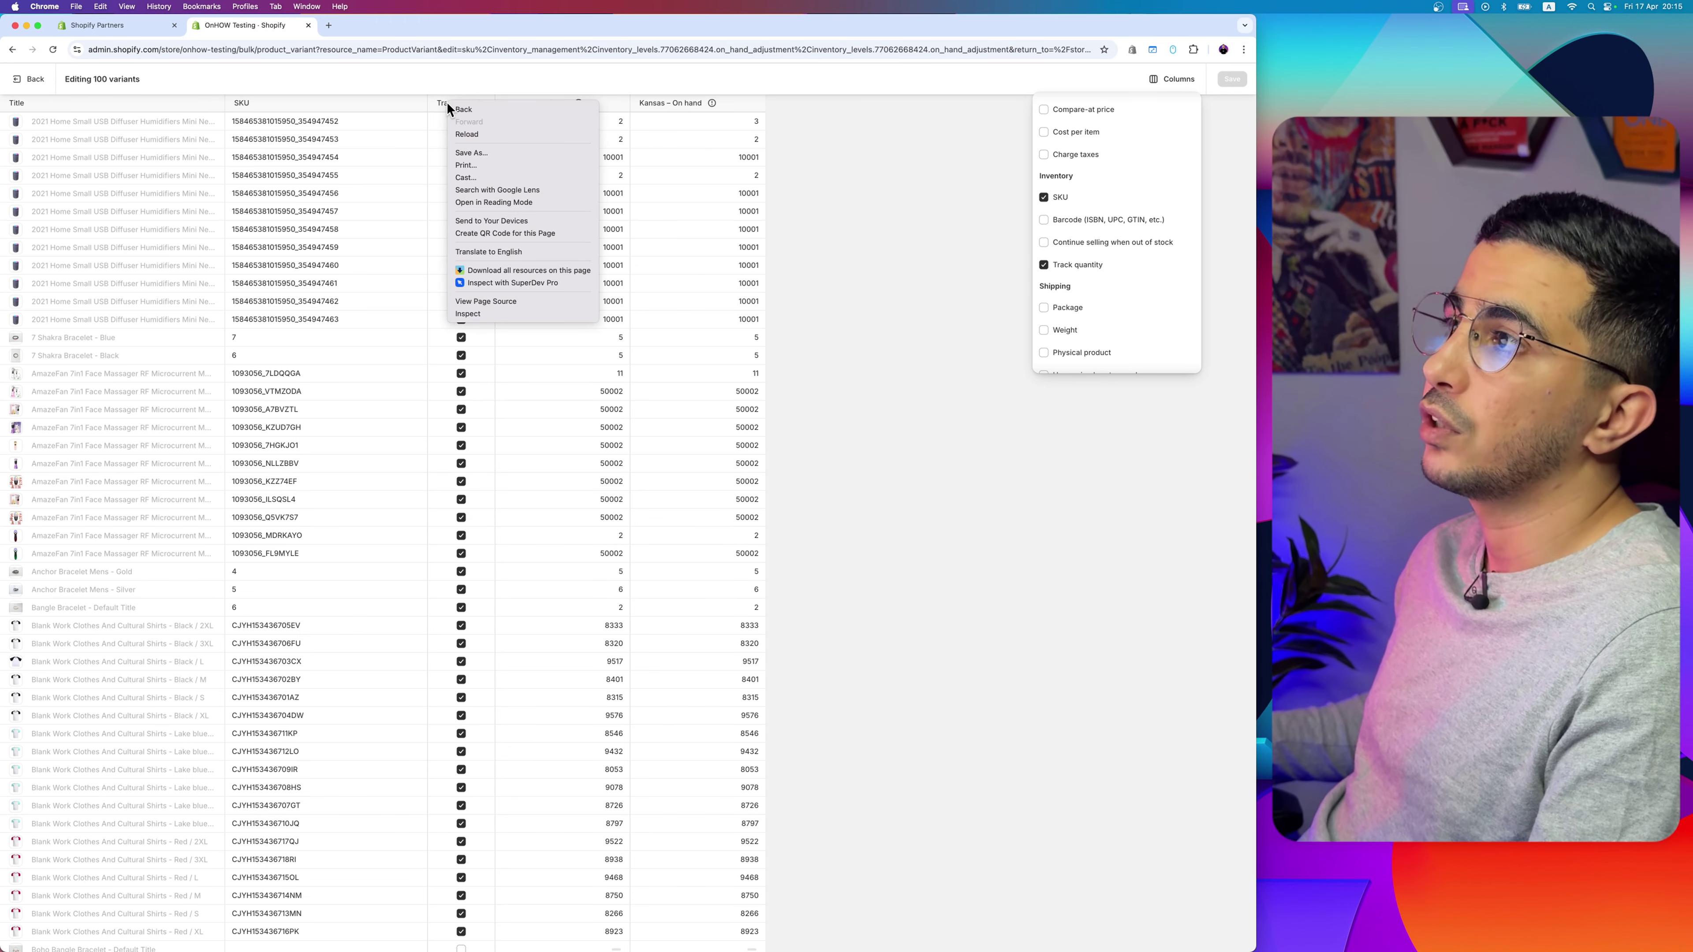
left_click(428, 102)
scroll(440, 112, "down", 7)
scroll(439, 305, "down", 4)
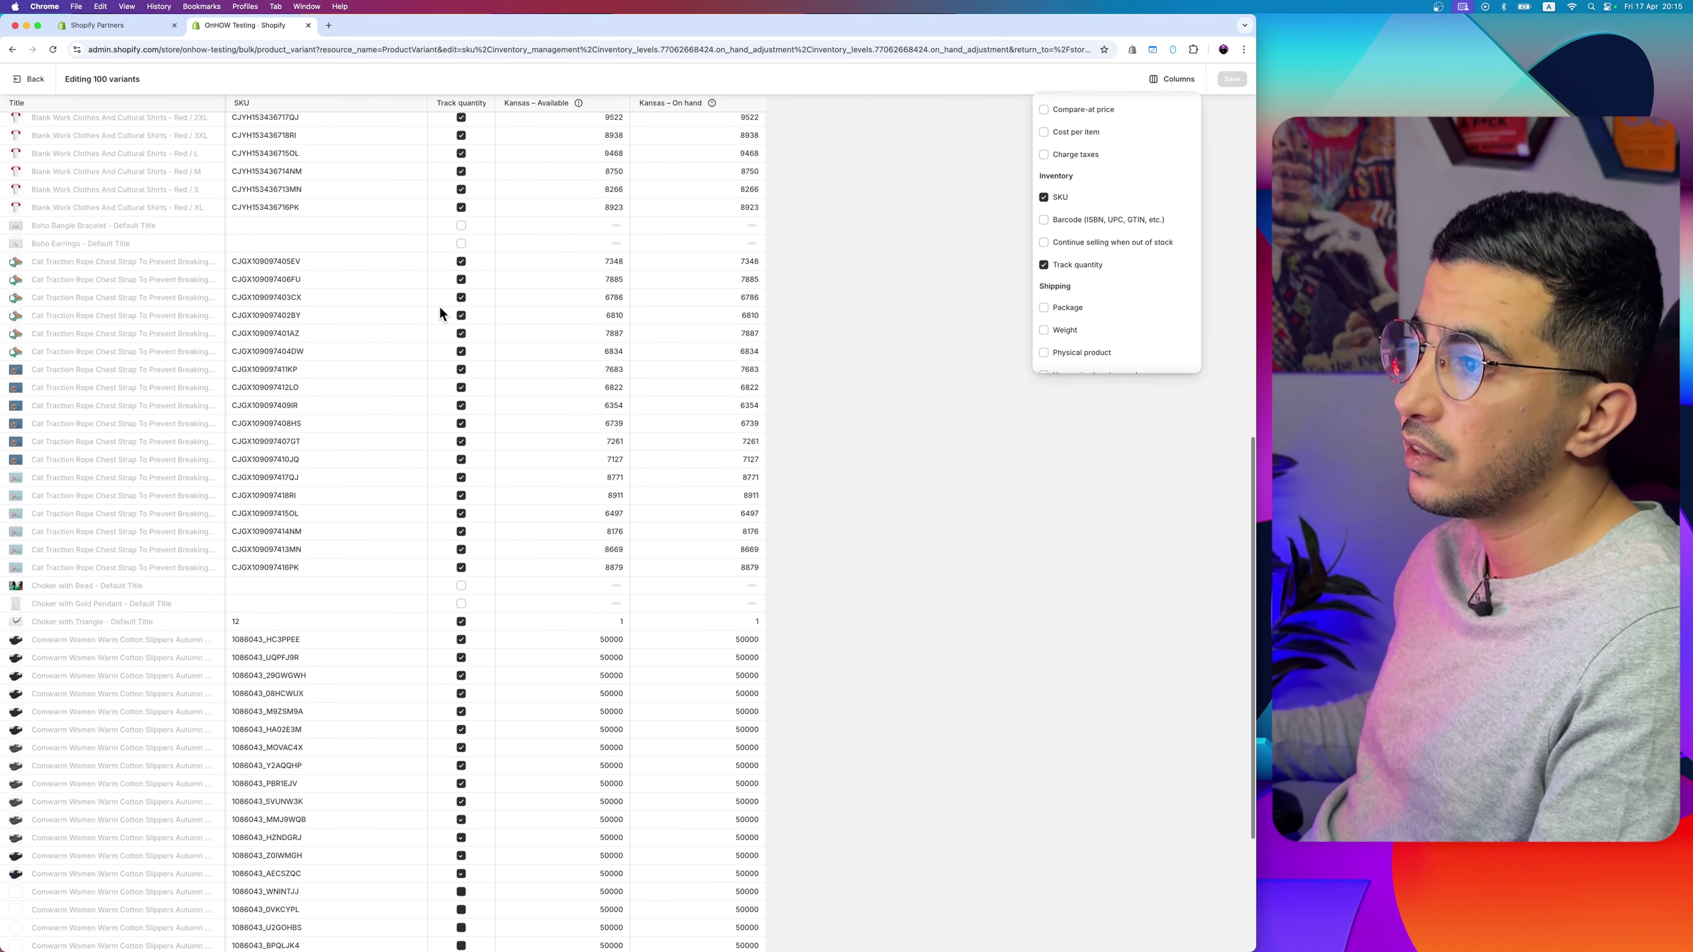
- Try enabling Track quantity for the Boho Bangle Bracelet and Boho Earrings, and leave the bulk editor without saving
scroll(439, 306, "up", 4)
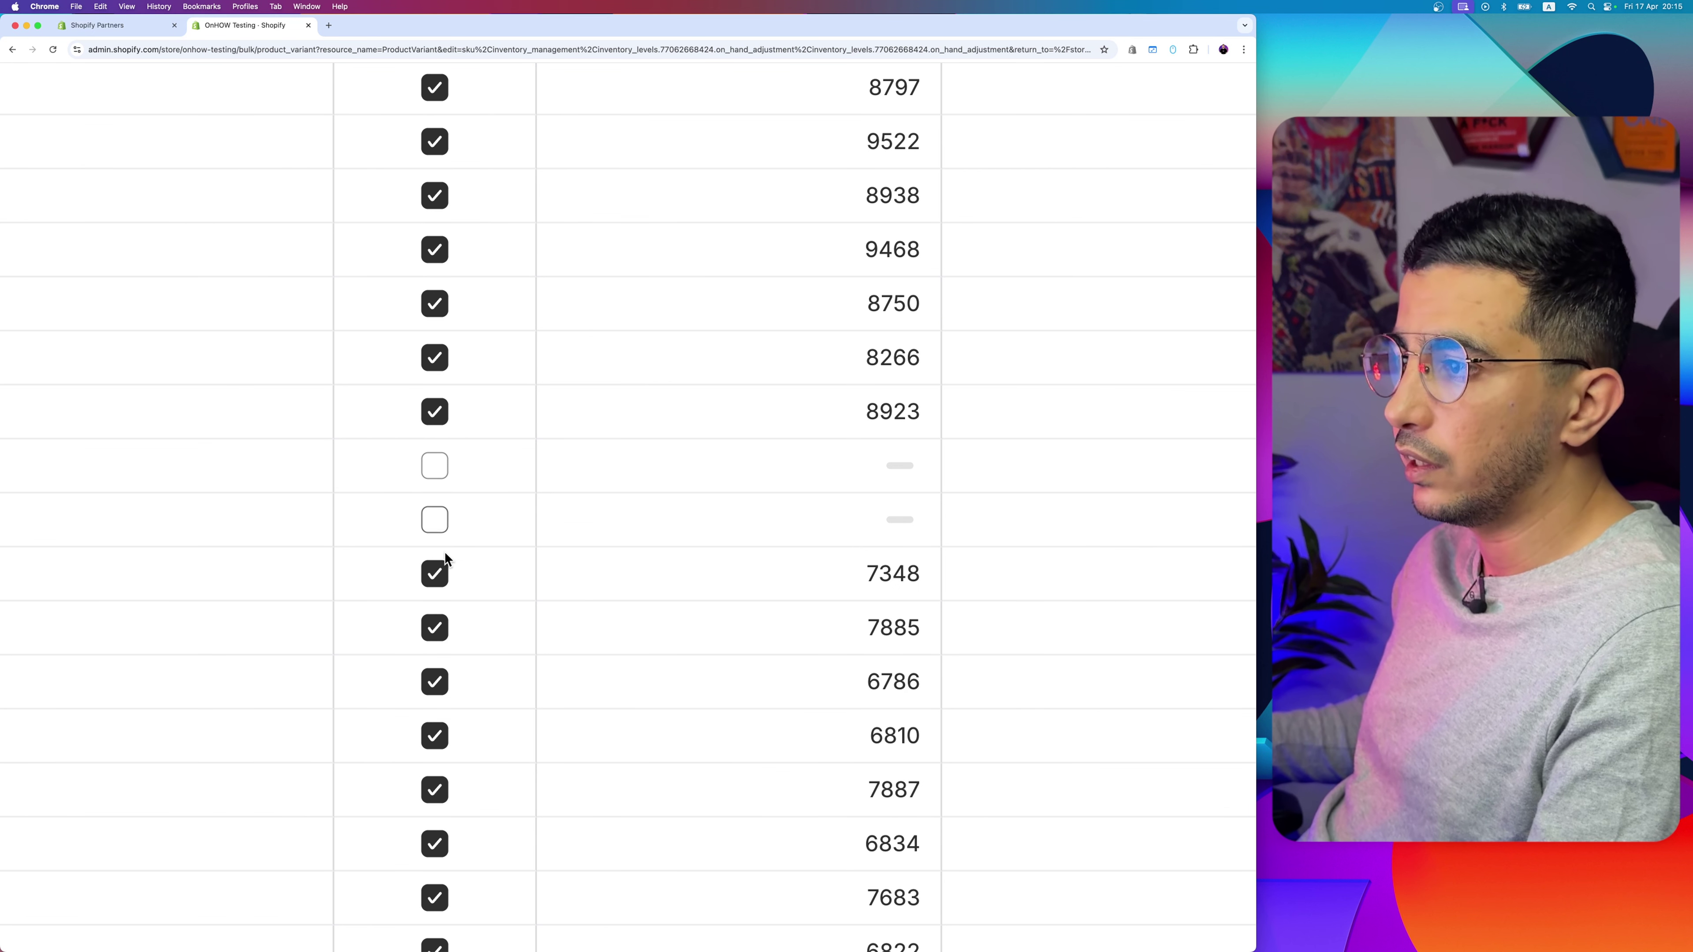
left_click(435, 467)
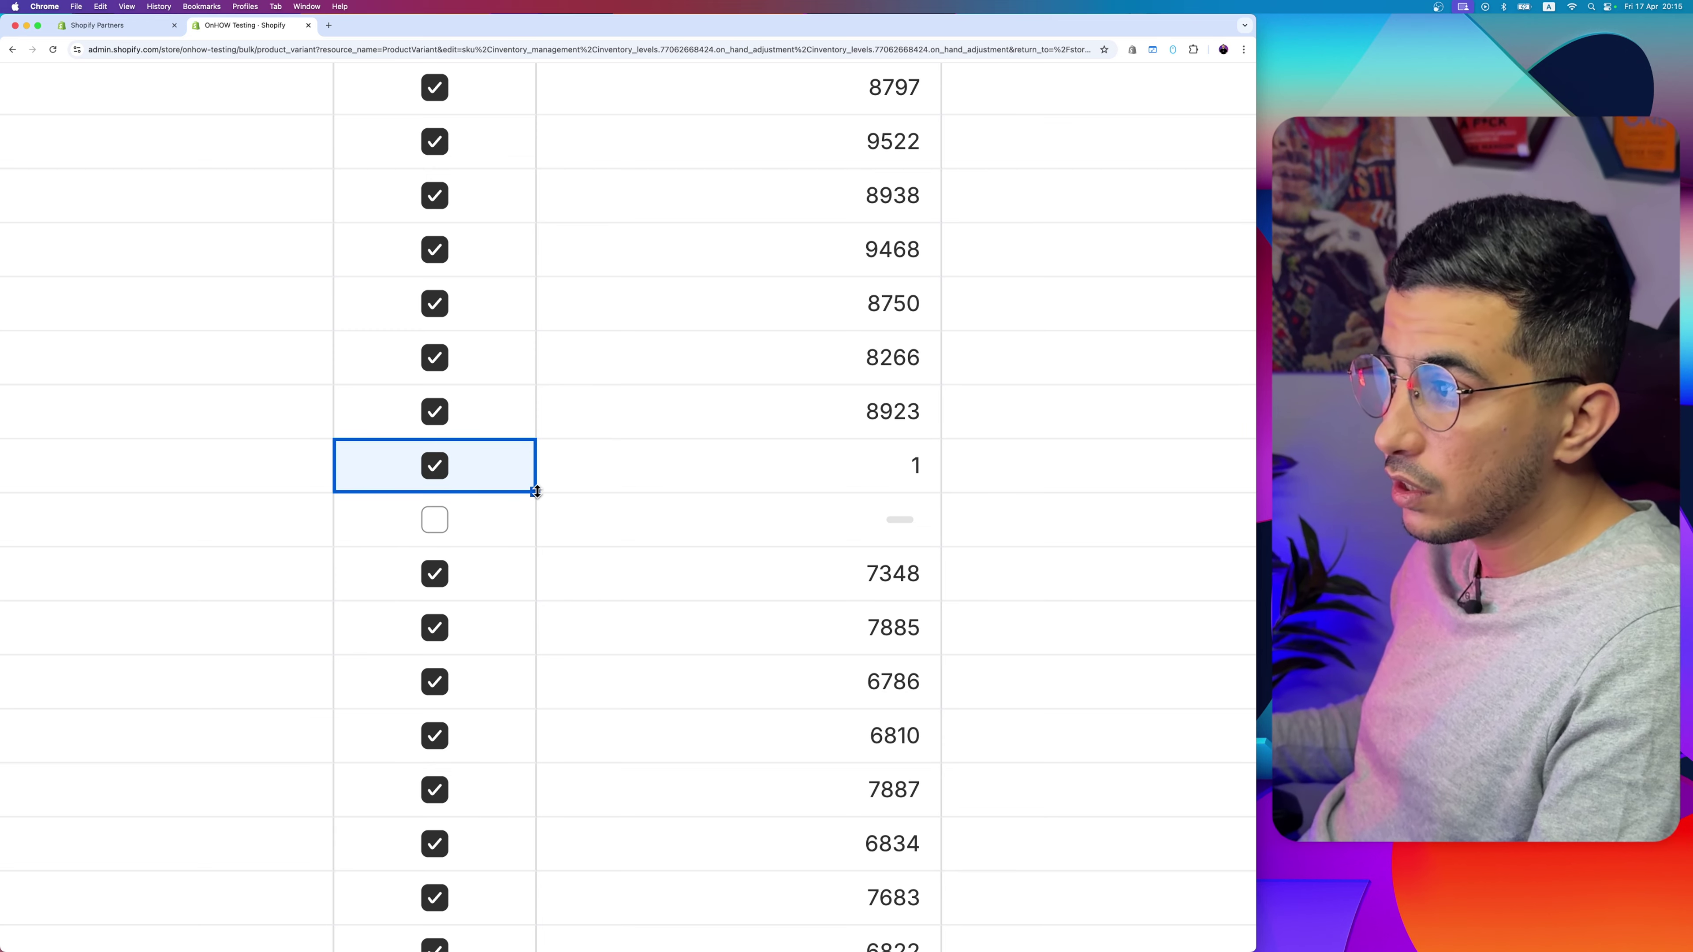
left_click_drag(528, 550, 529, 550)
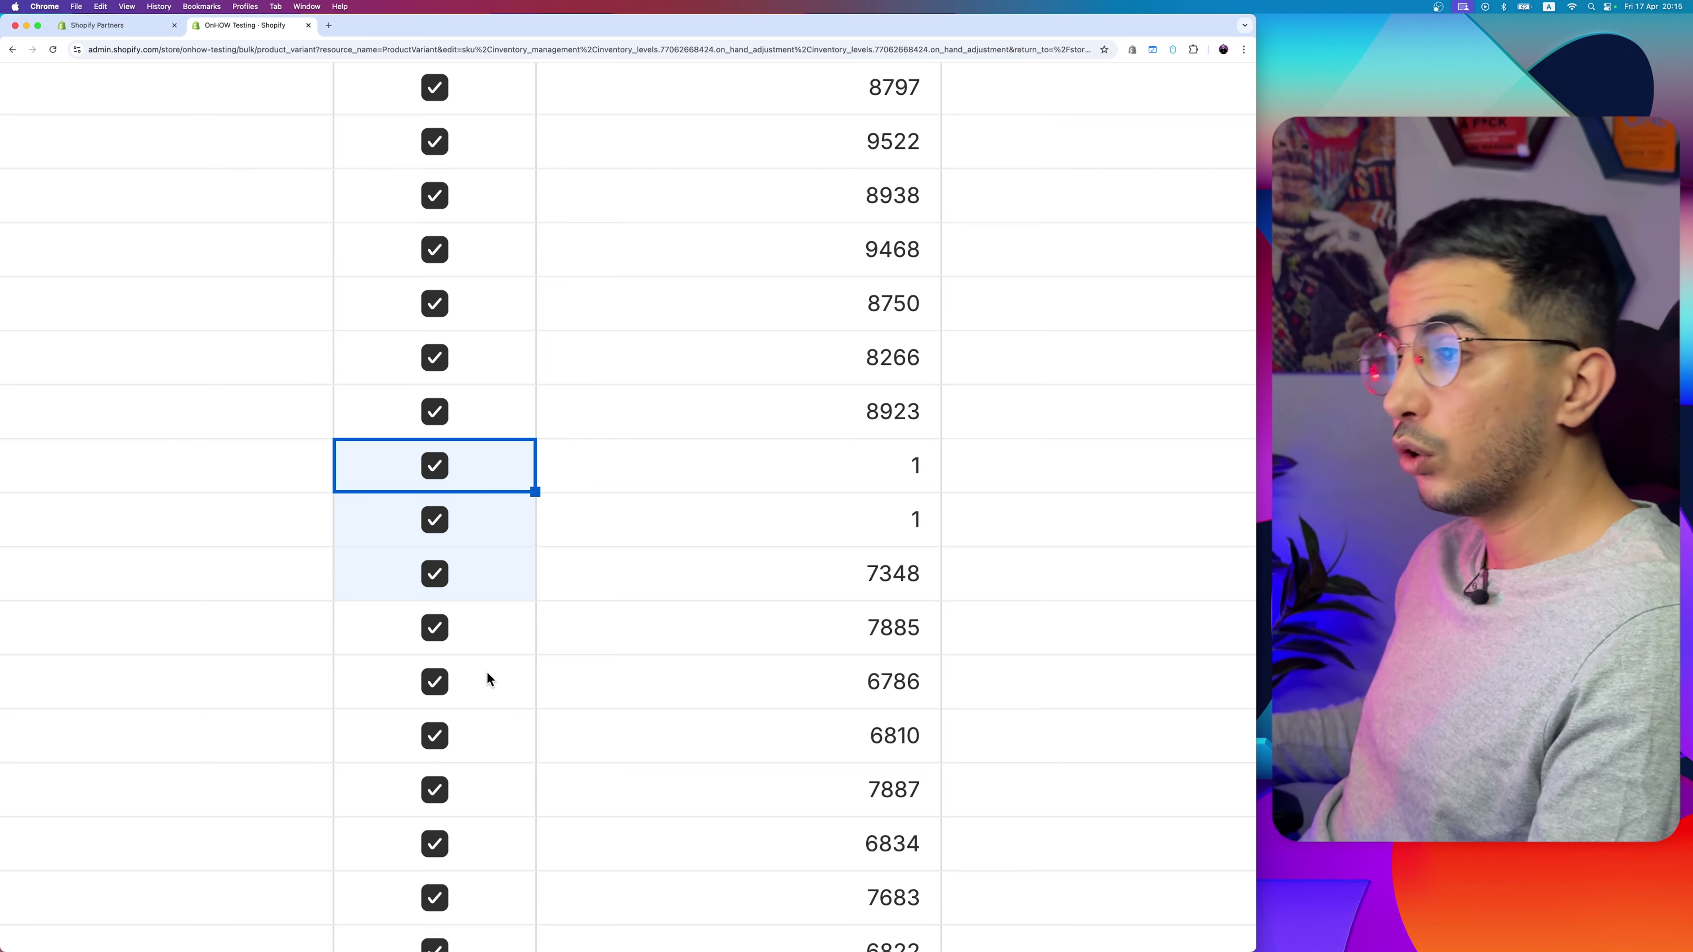
key("super+0")
left_click(6, 87)
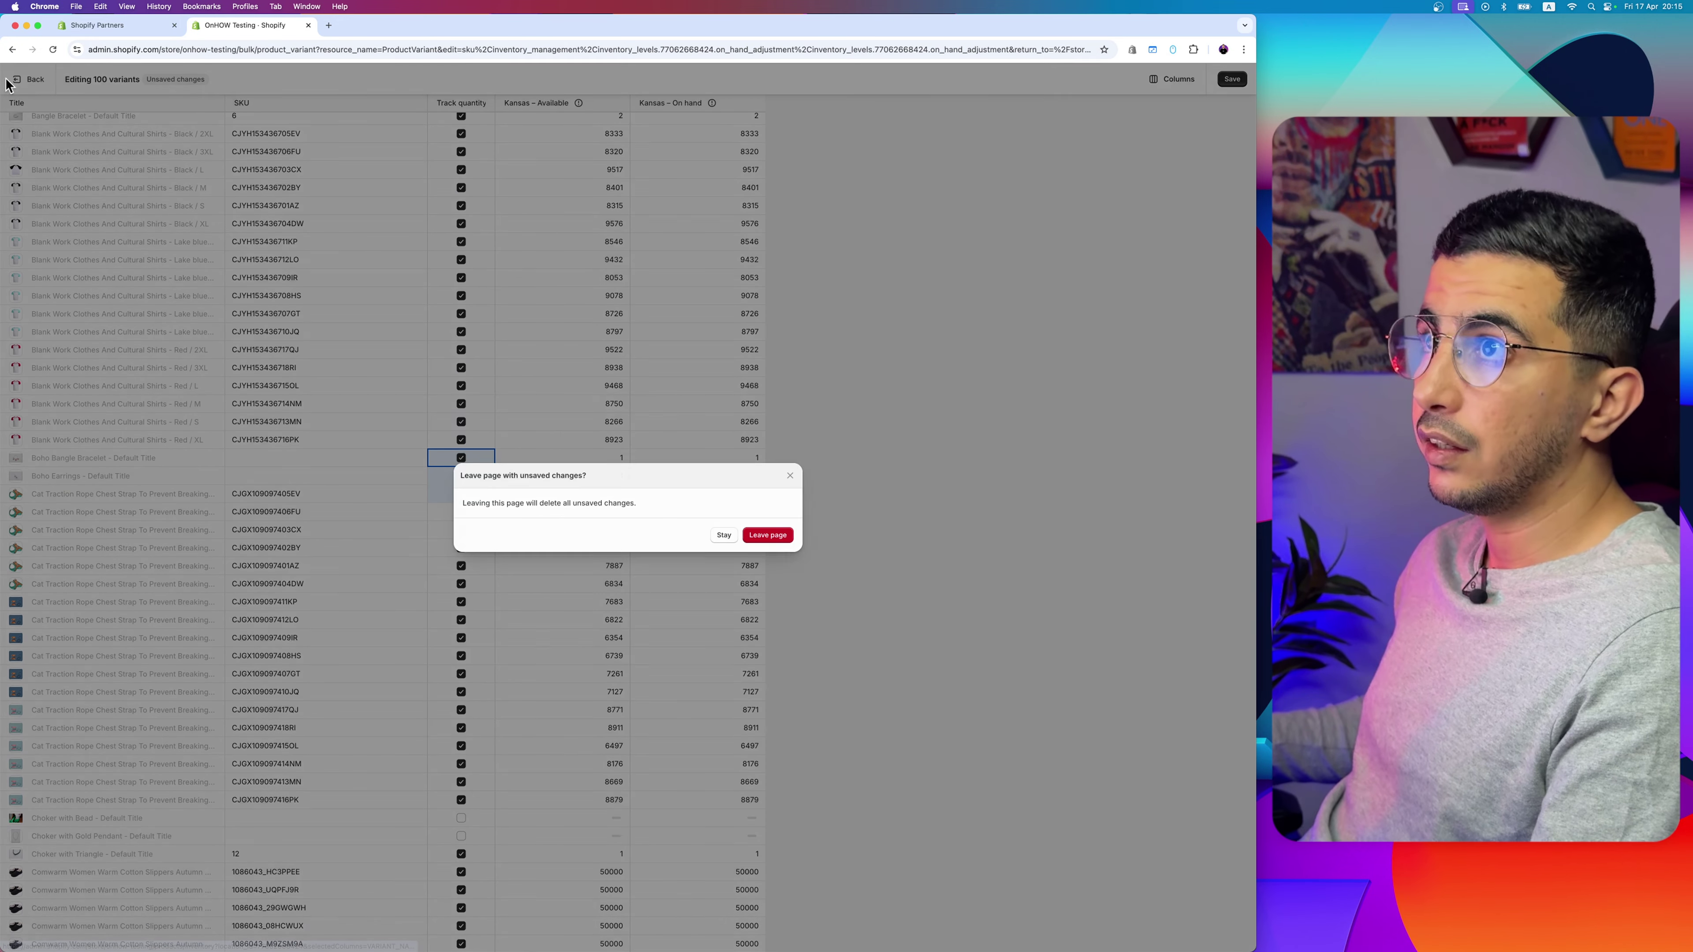
left_click(766, 536)
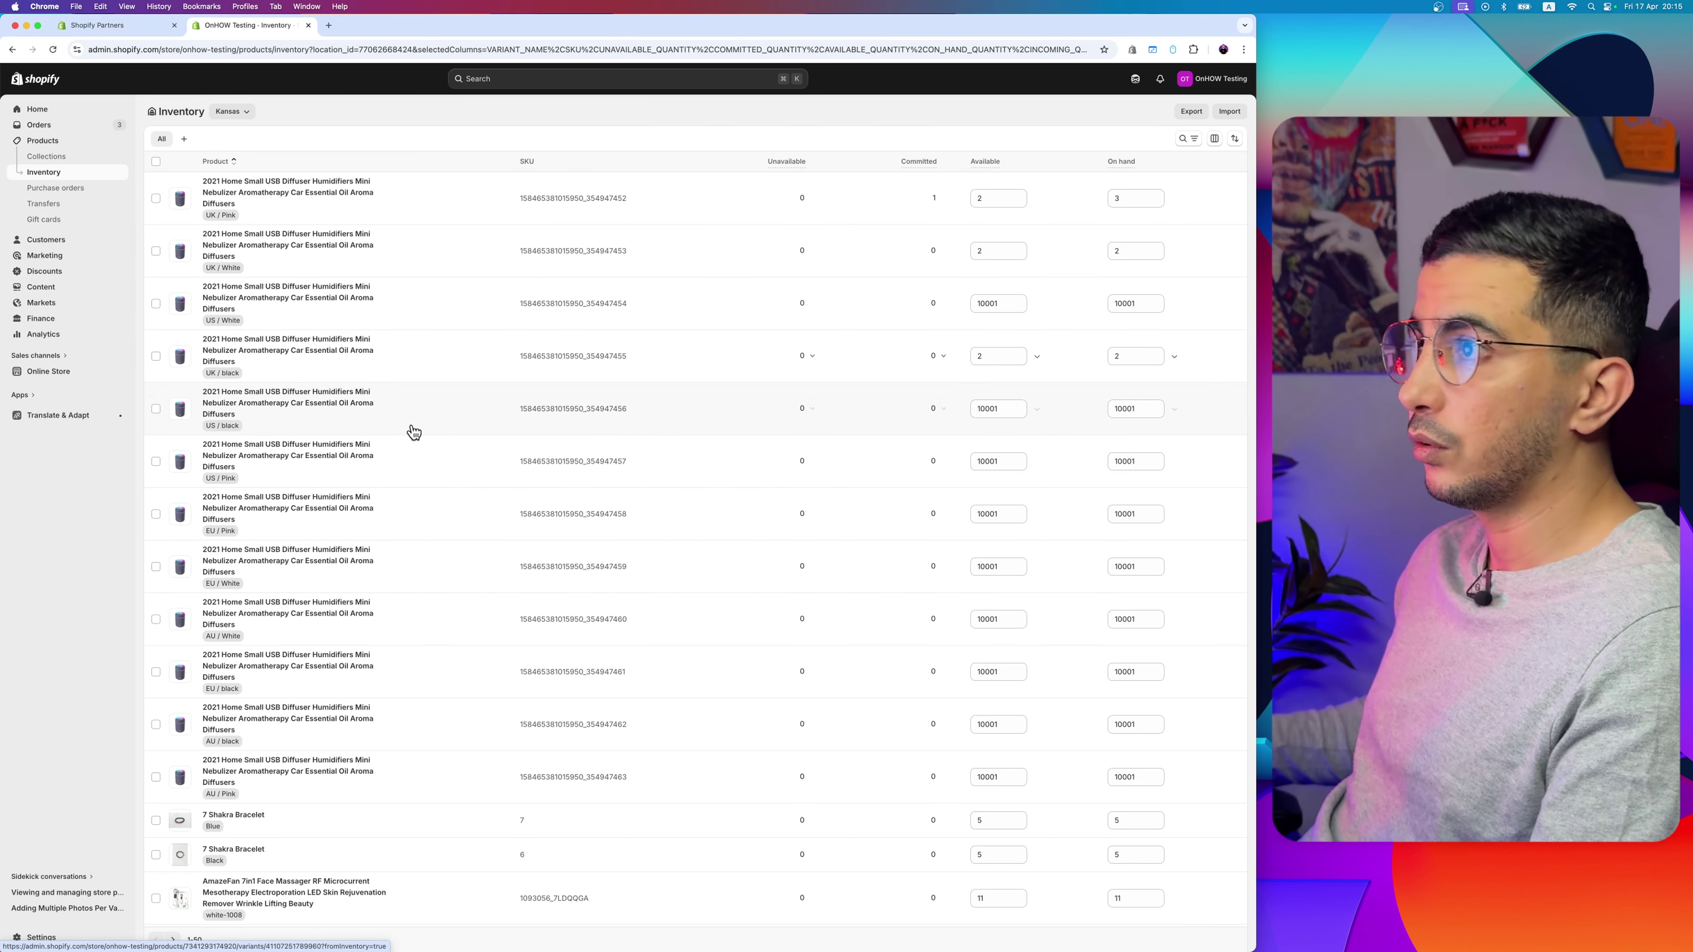
- Open the Necklace product from the product list and examine its Publishing channels and catalogs
left_click(52, 143)
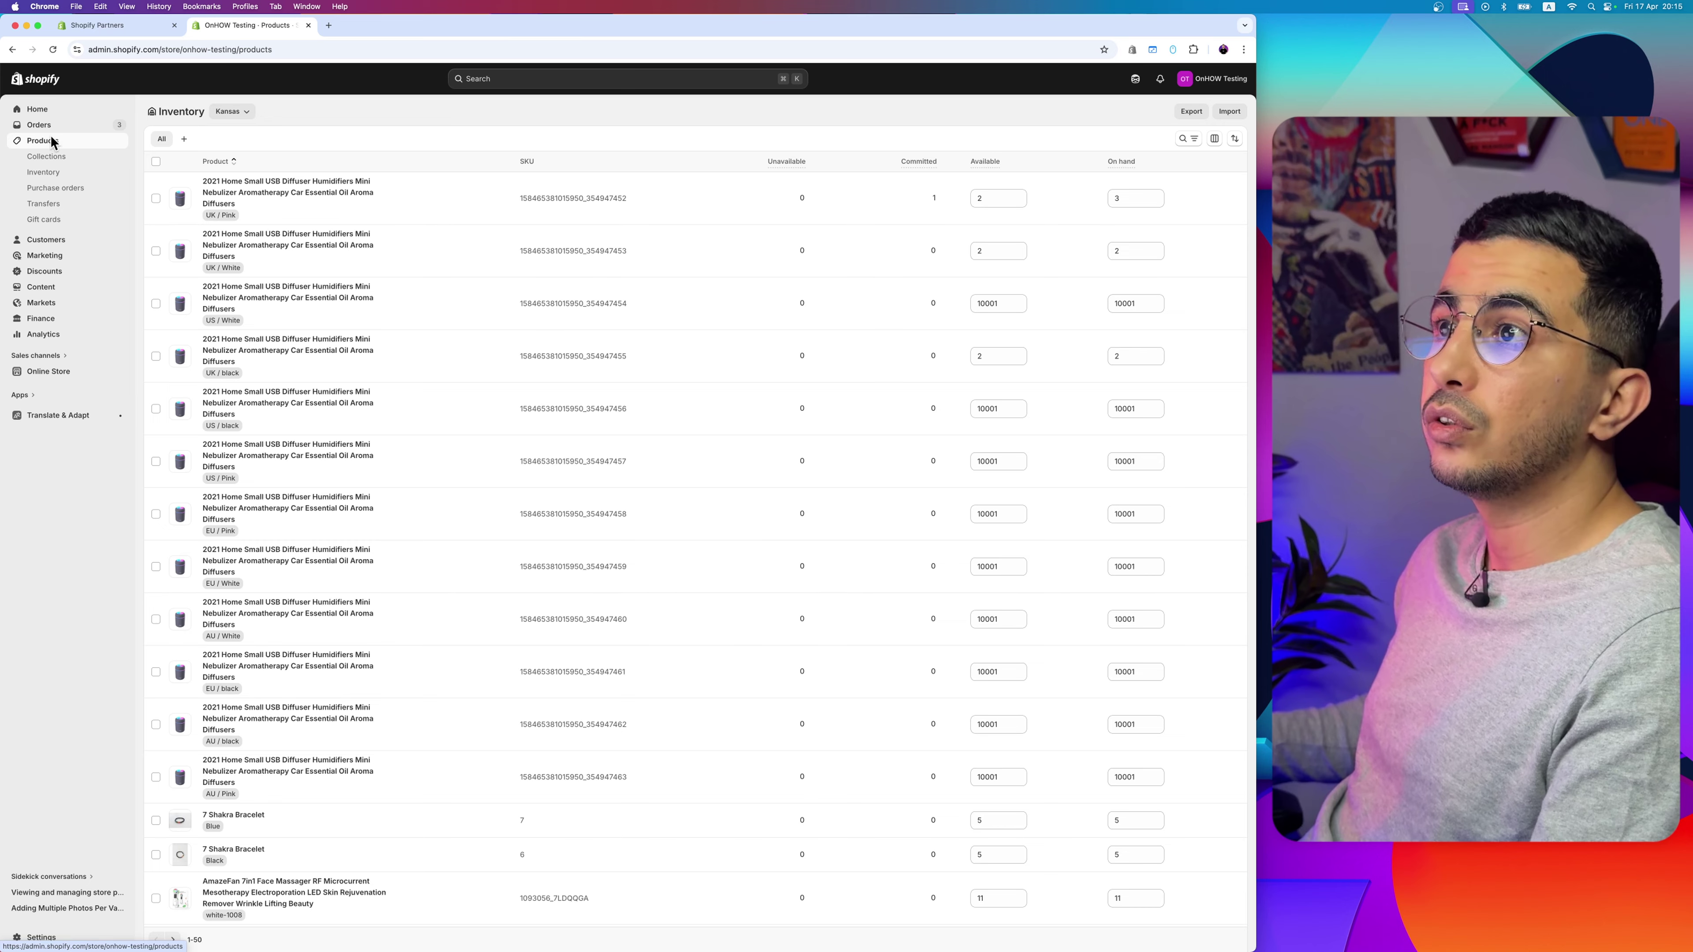
left_click(224, 442)
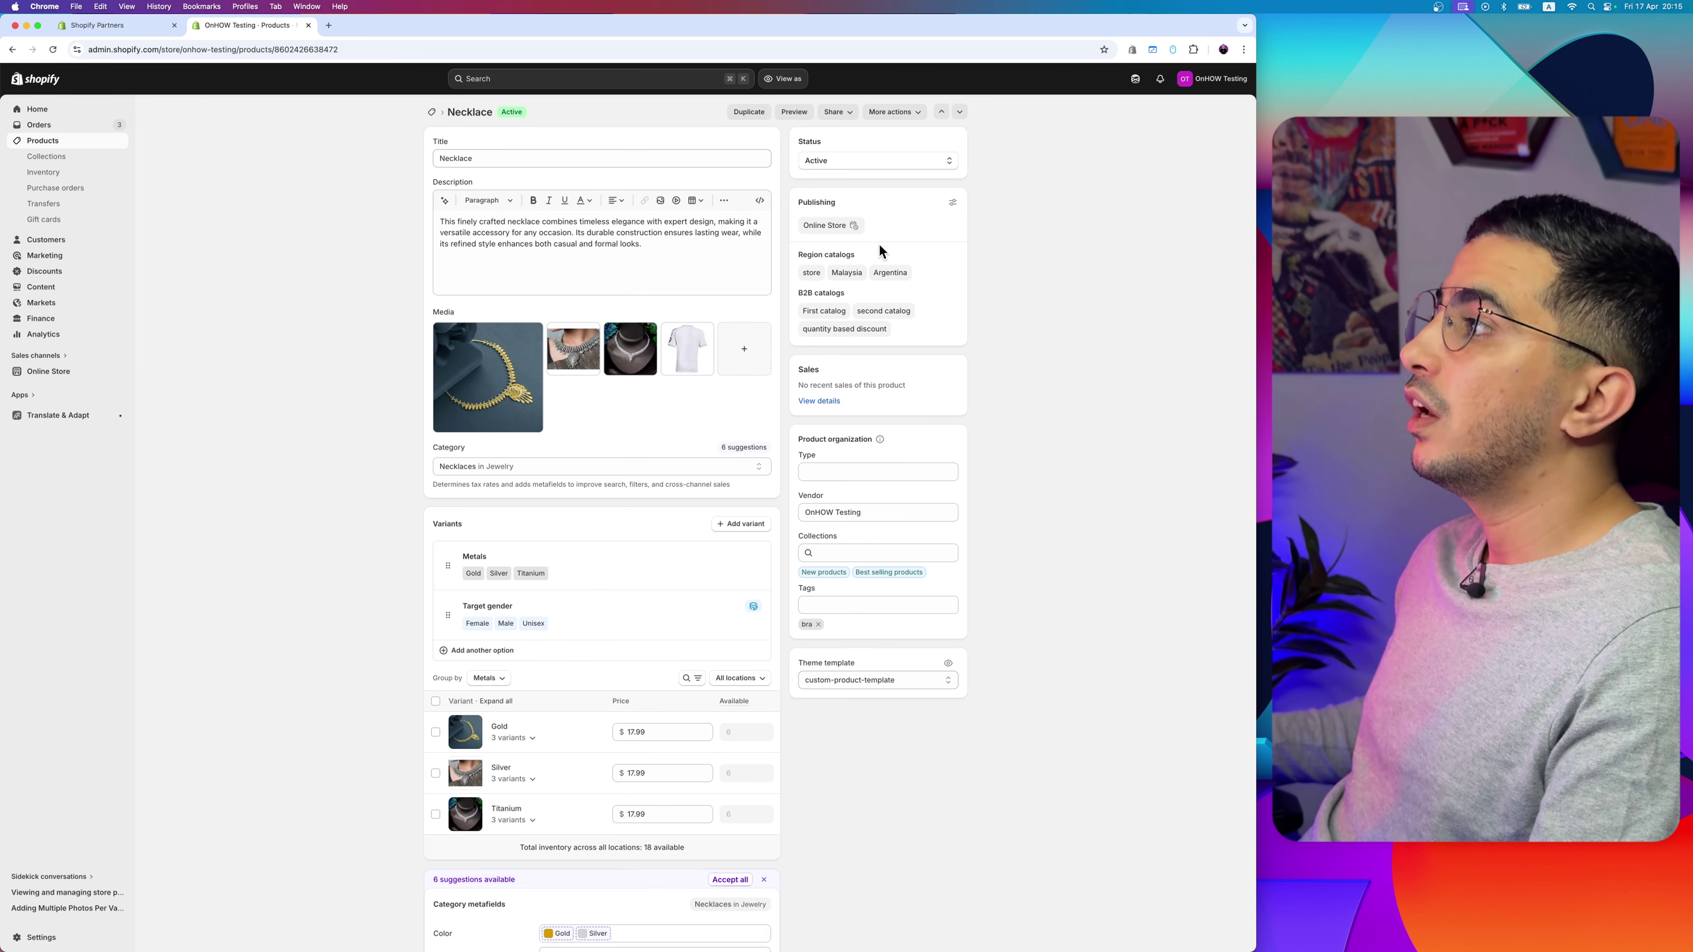
left_click_drag(456, 203, 684, 198)
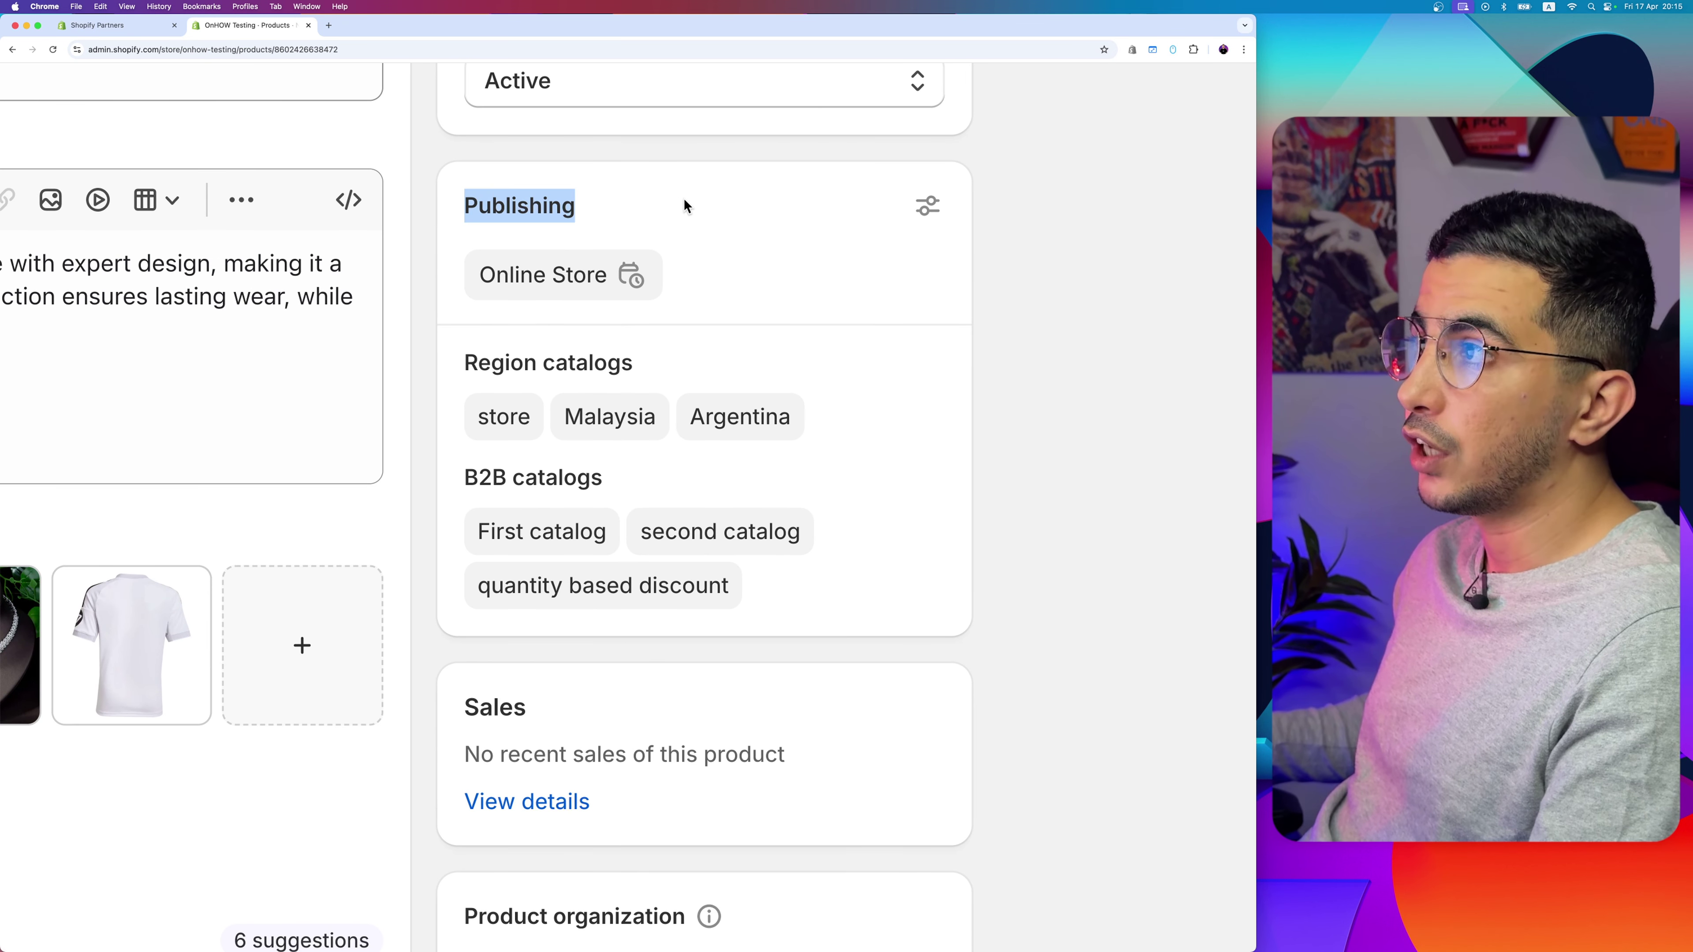